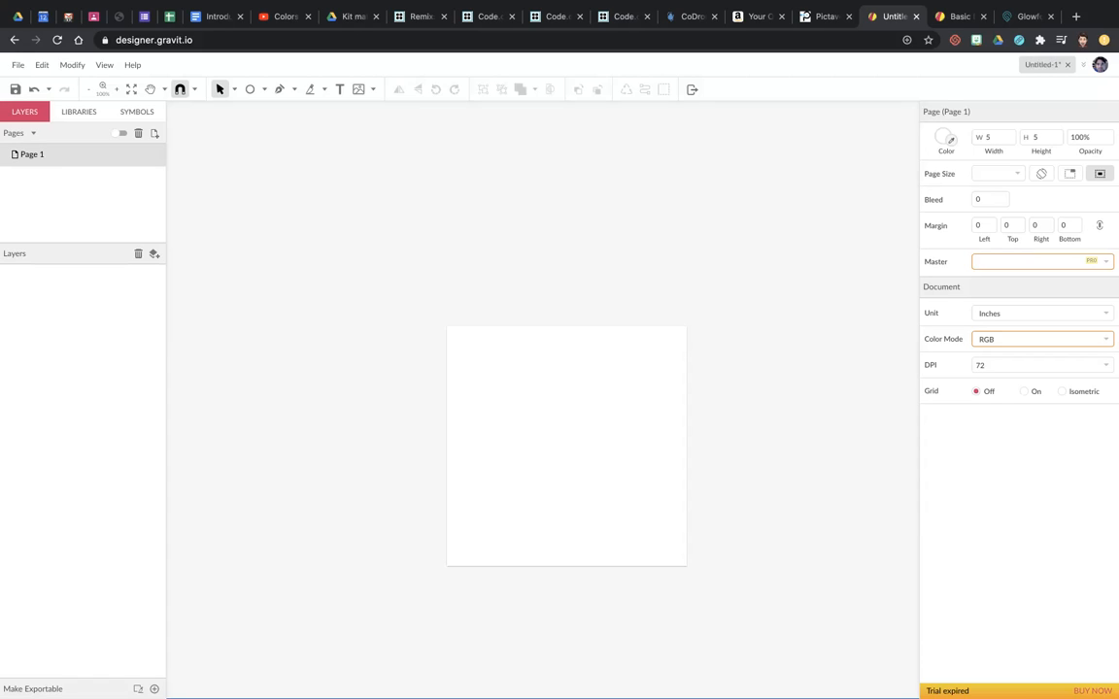
Step: Draw a rectangle about 2.81 in wide and 1.47 in high in the upper part of the page
key(e)
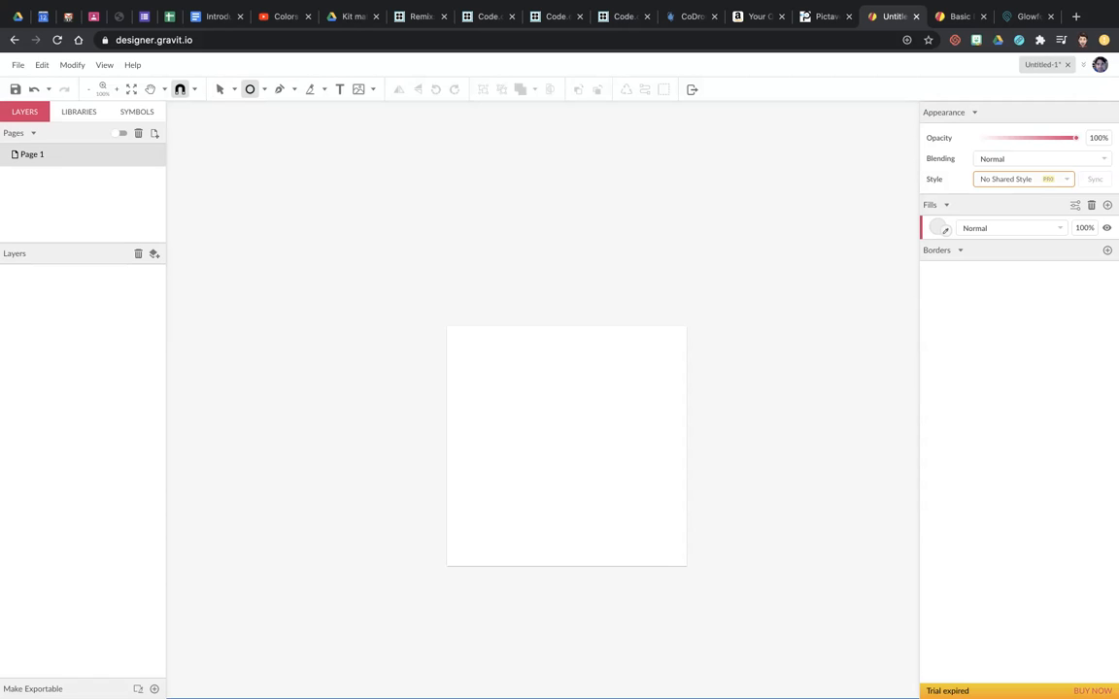
click(263, 90)
click(297, 128)
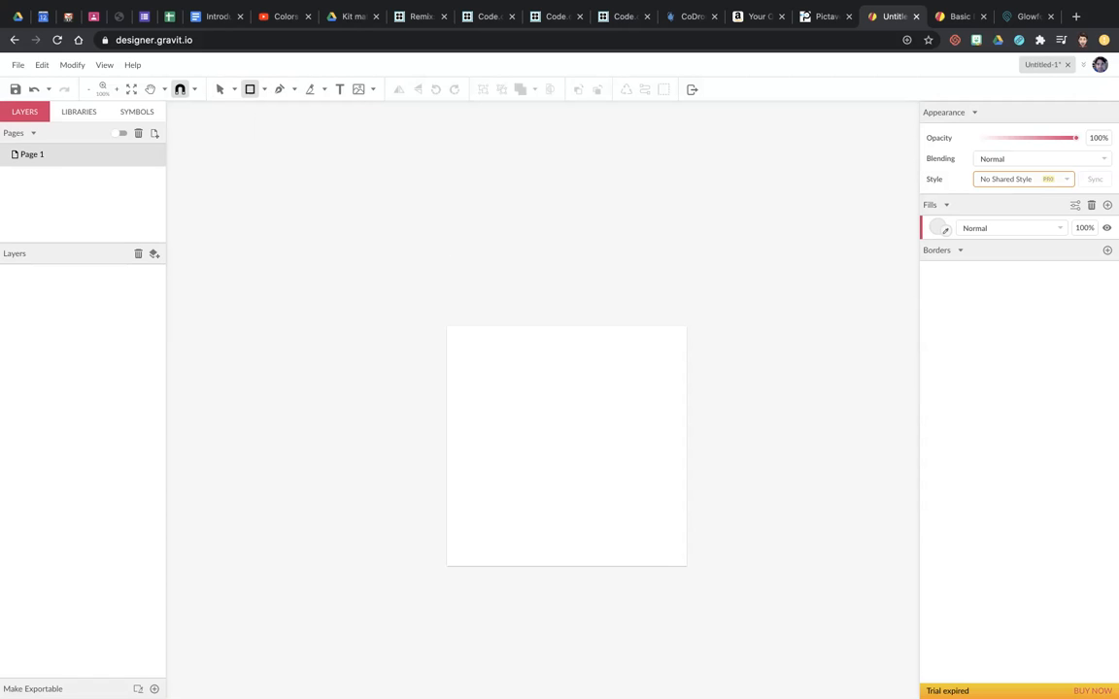
drag(486, 364, 621, 434)
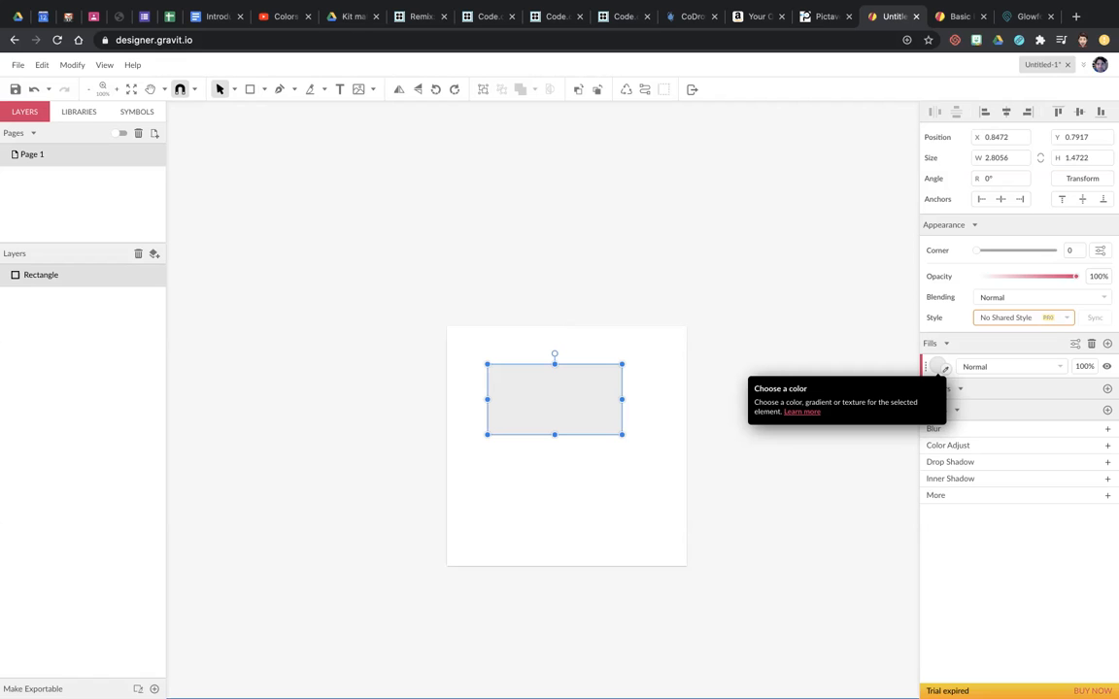
Step: Change the rectangle's fill colour to dark grey #404040
click(939, 367)
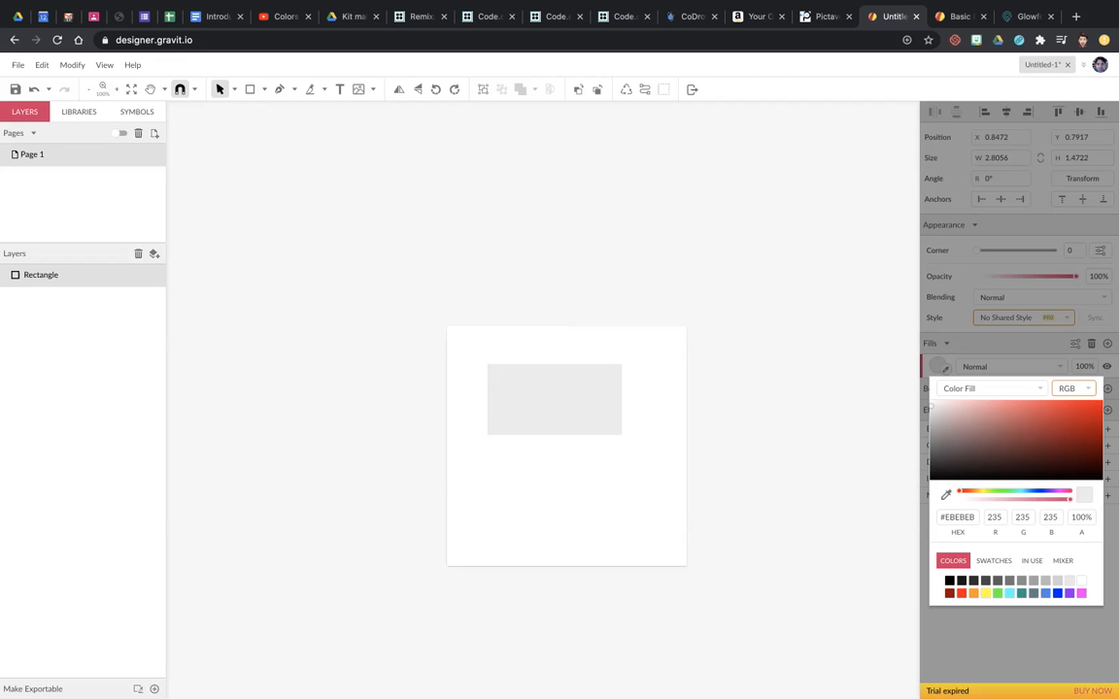
mouse_move(991, 434)
mouse_down()
mouse_move(1032, 407)
mouse_move(1036, 418)
mouse_up()
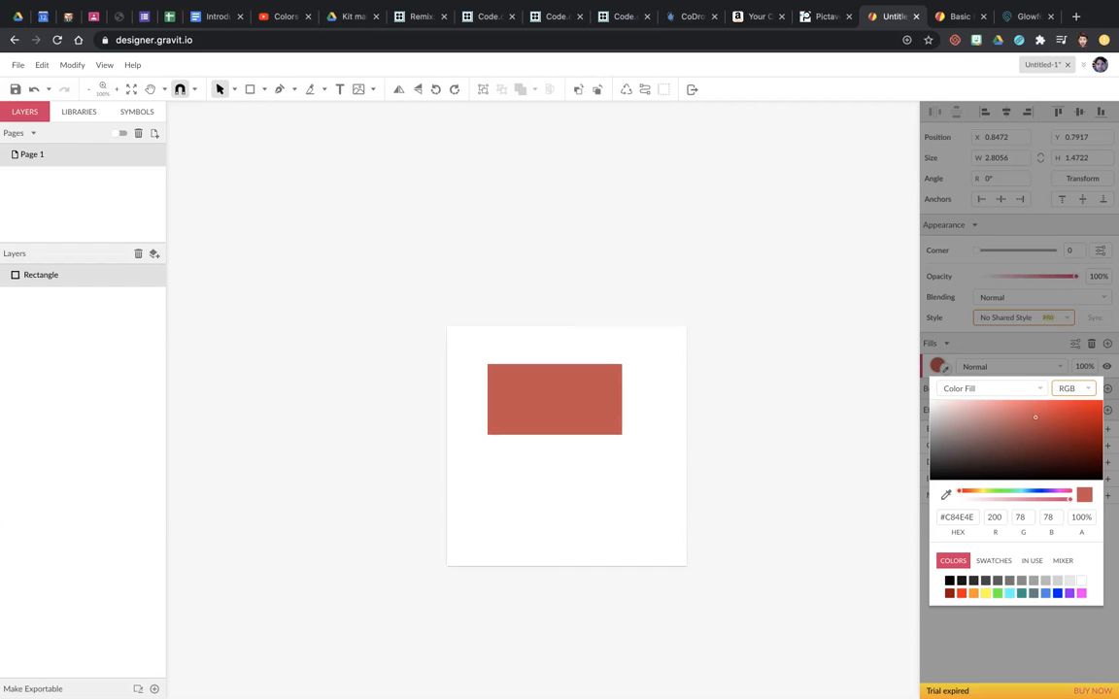
drag(1036, 417, 930, 461)
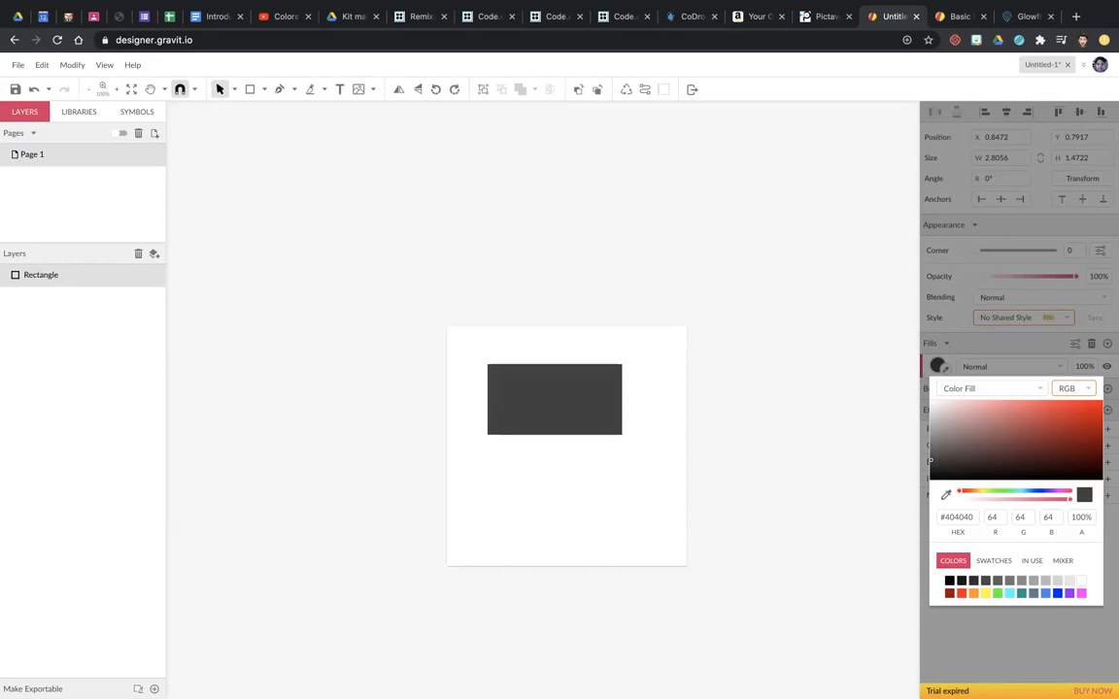
key(Escape)
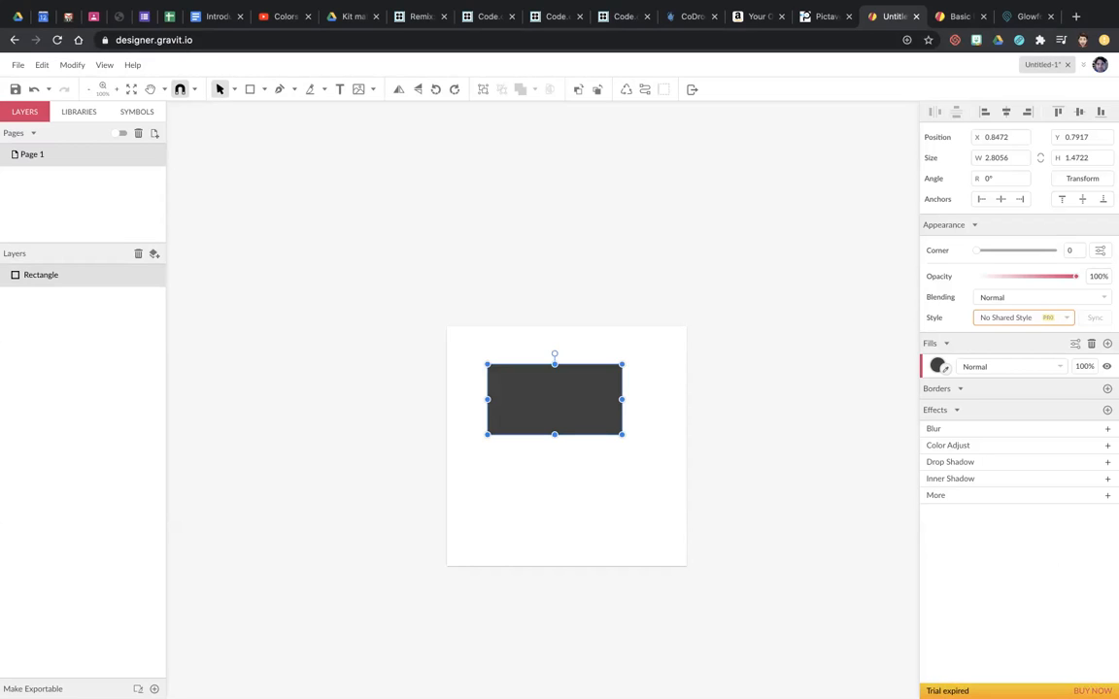
Step: Add a 1 pt black border to the rectangle
click(1107, 388)
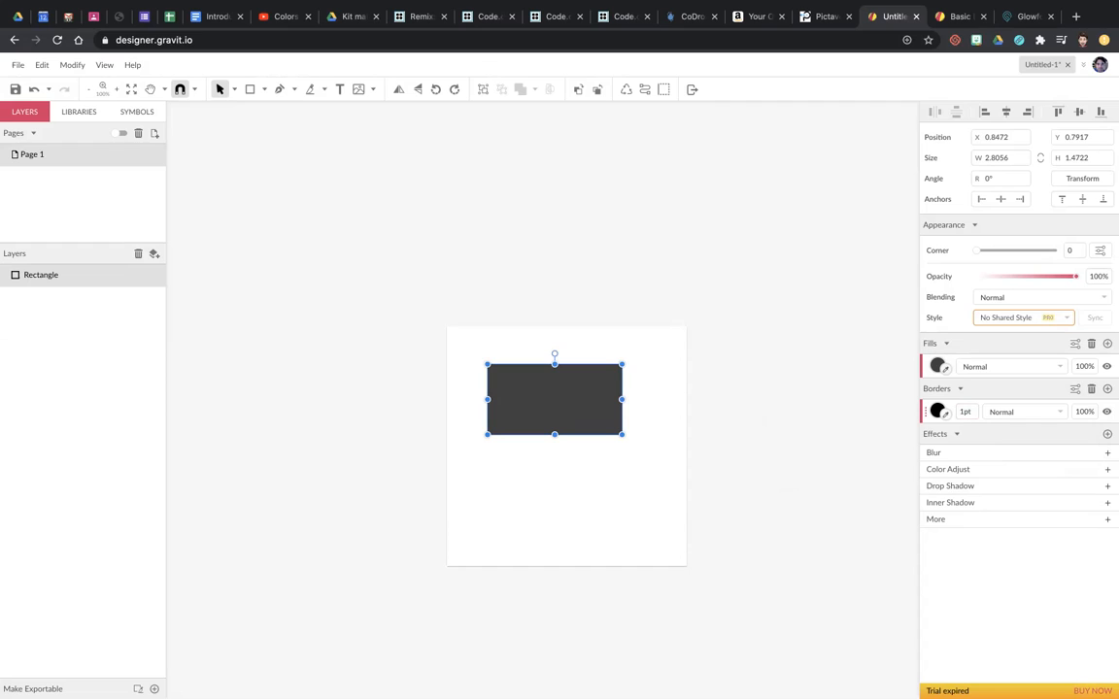
click(966, 412)
key(super+z)
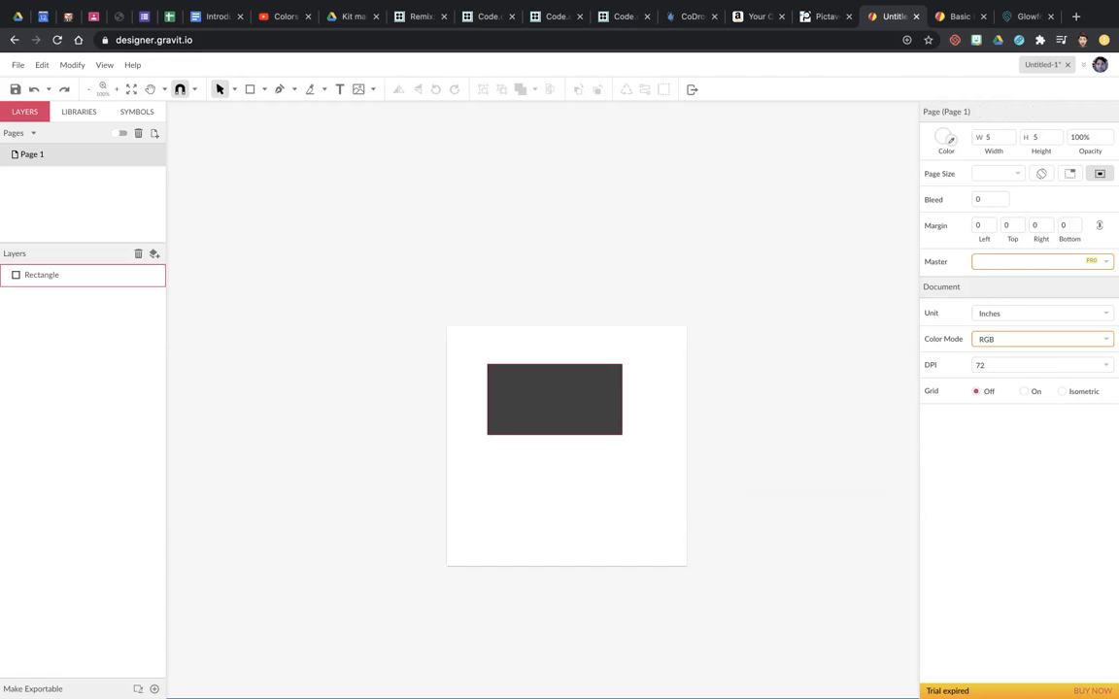
scroll(568, 418, down, 3)
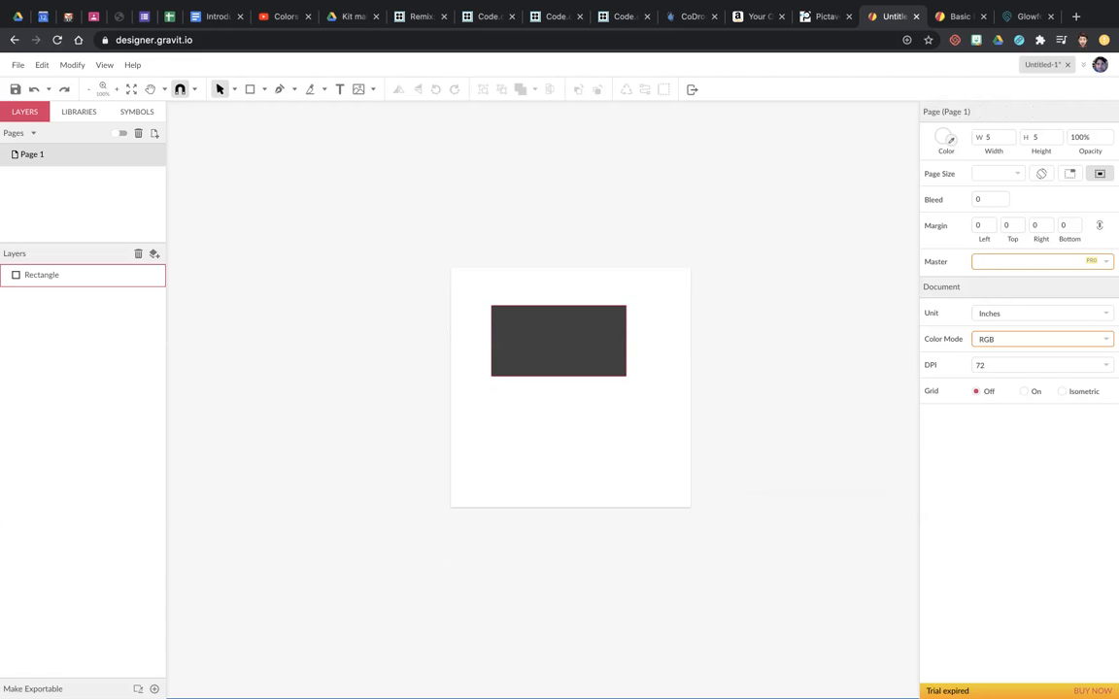
scroll(547, 365, up, 5)
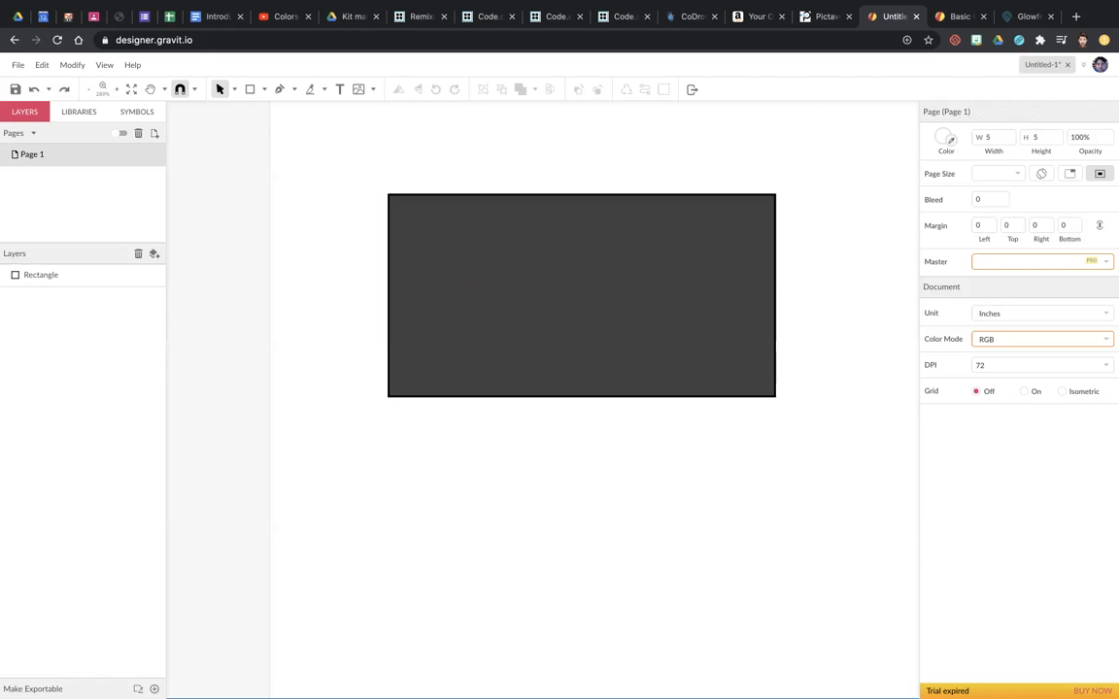
Step: Fill the rectangle with dusty pink #C88E8E and enlarge it to about 3.38 by 3.07 in
click(582, 295)
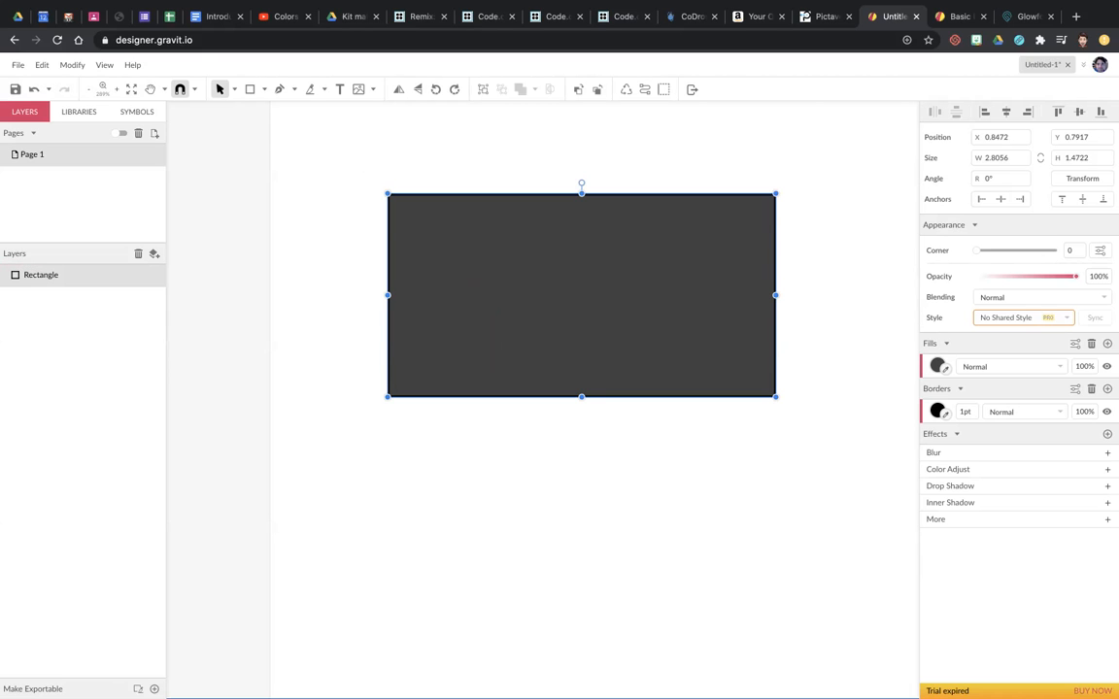
click(938, 366)
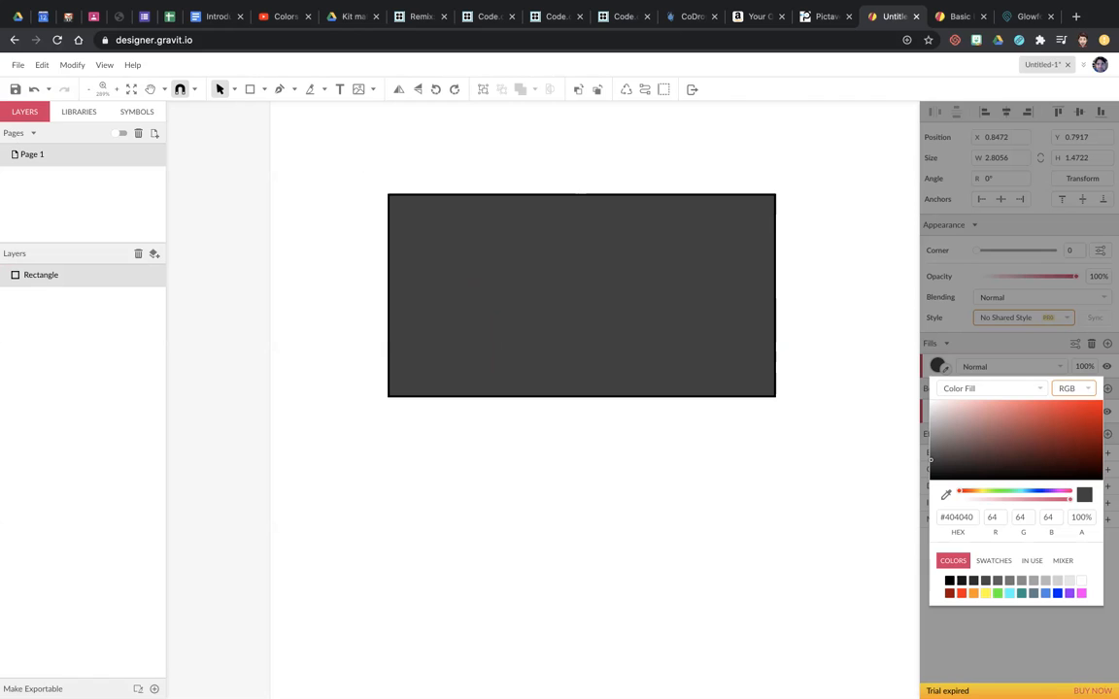
click(979, 417)
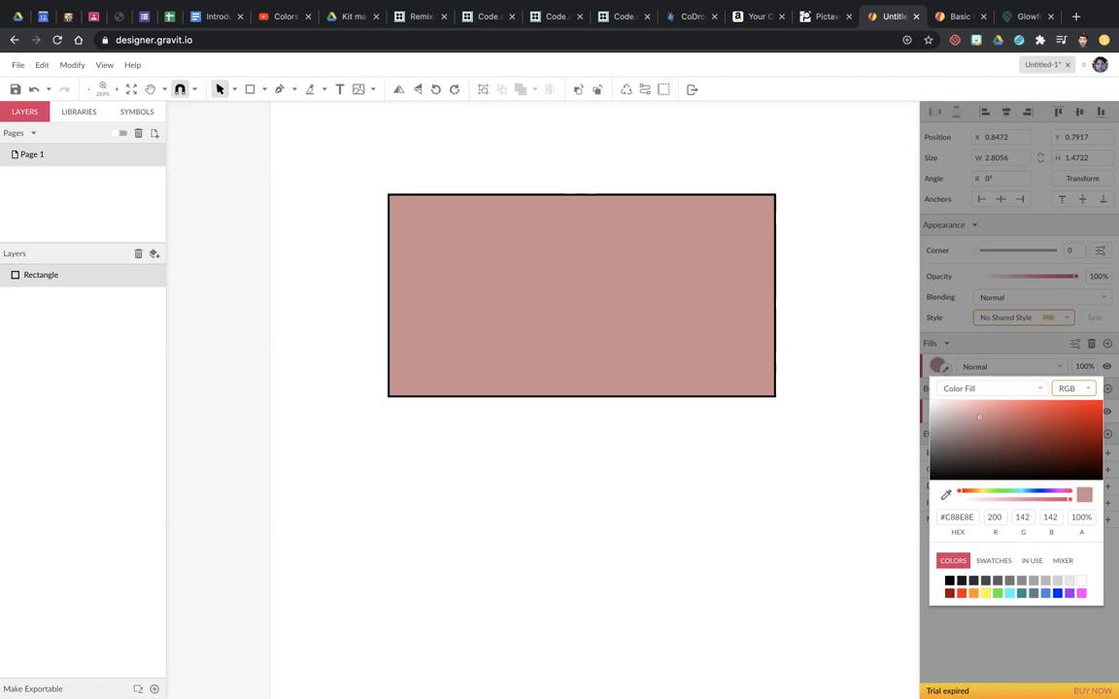
click(843, 418)
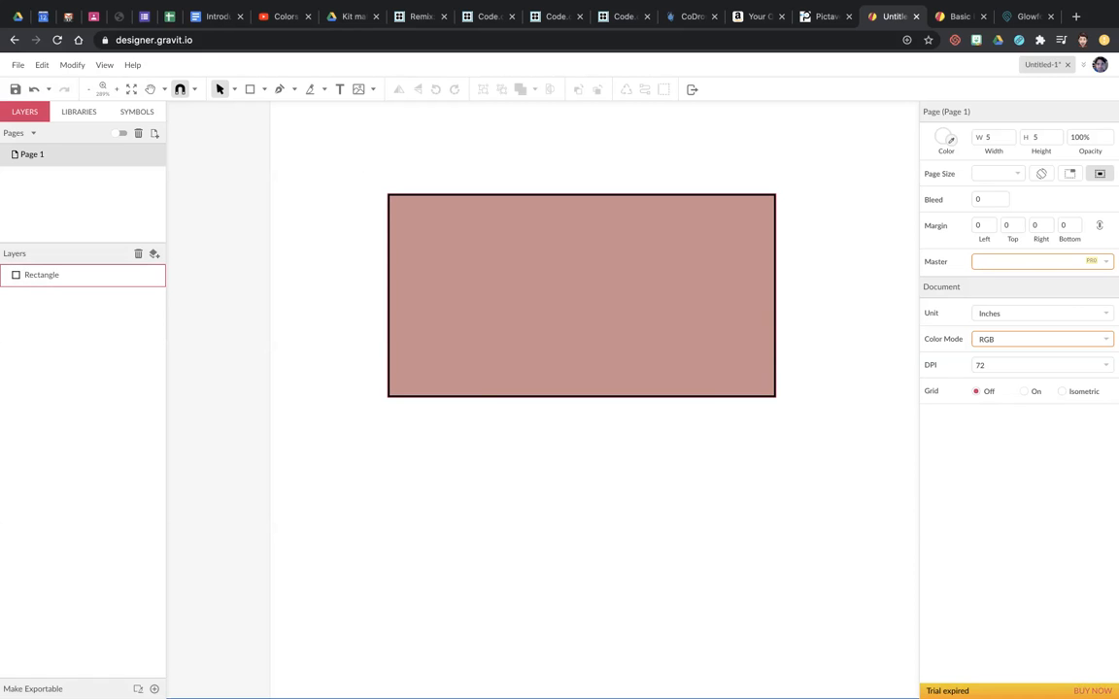
click(582, 295)
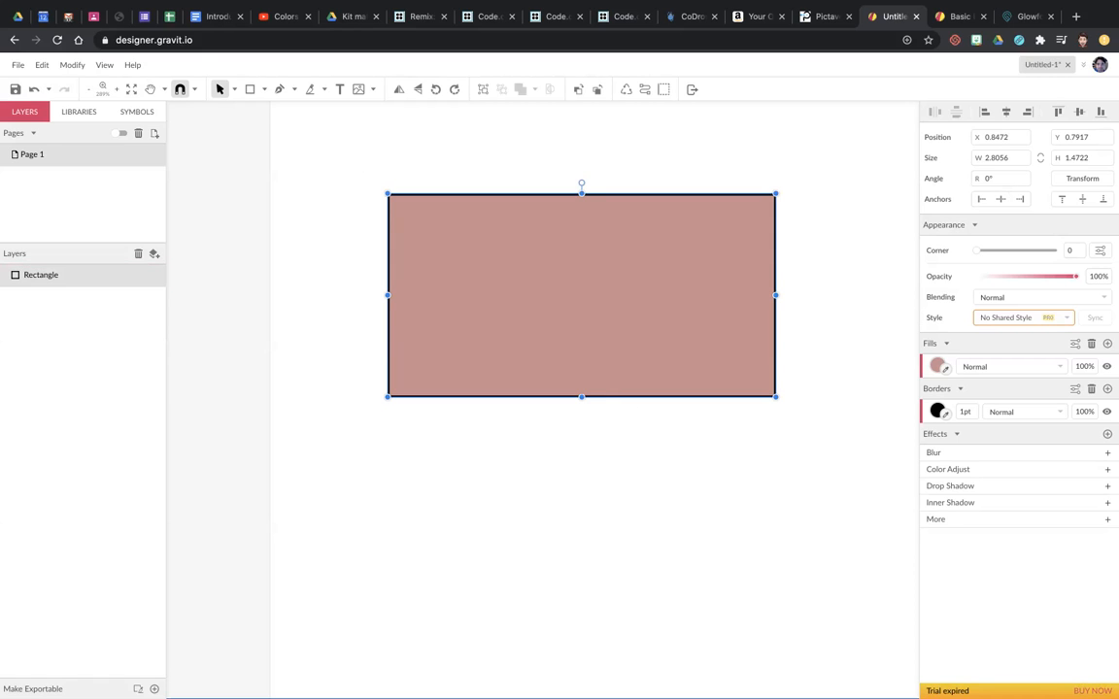
drag(775, 396, 855, 618)
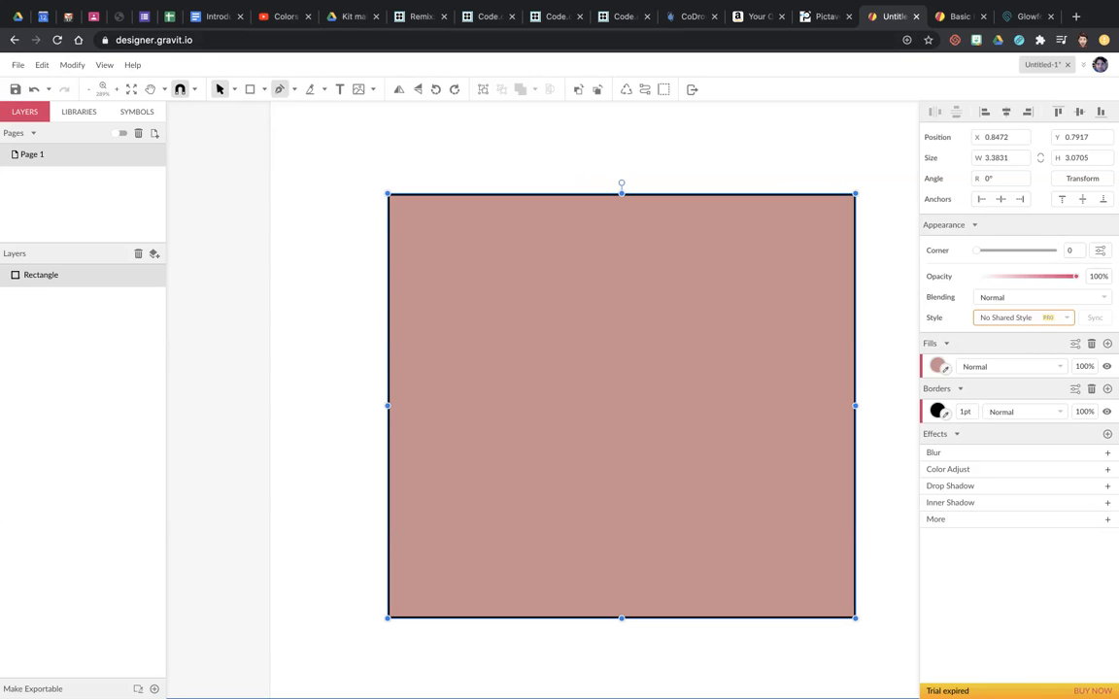
Step: Draw an ellipse about 1.82 by 1.57 in overlapping the rectangle's upper-left corner
click(263, 89)
click(291, 144)
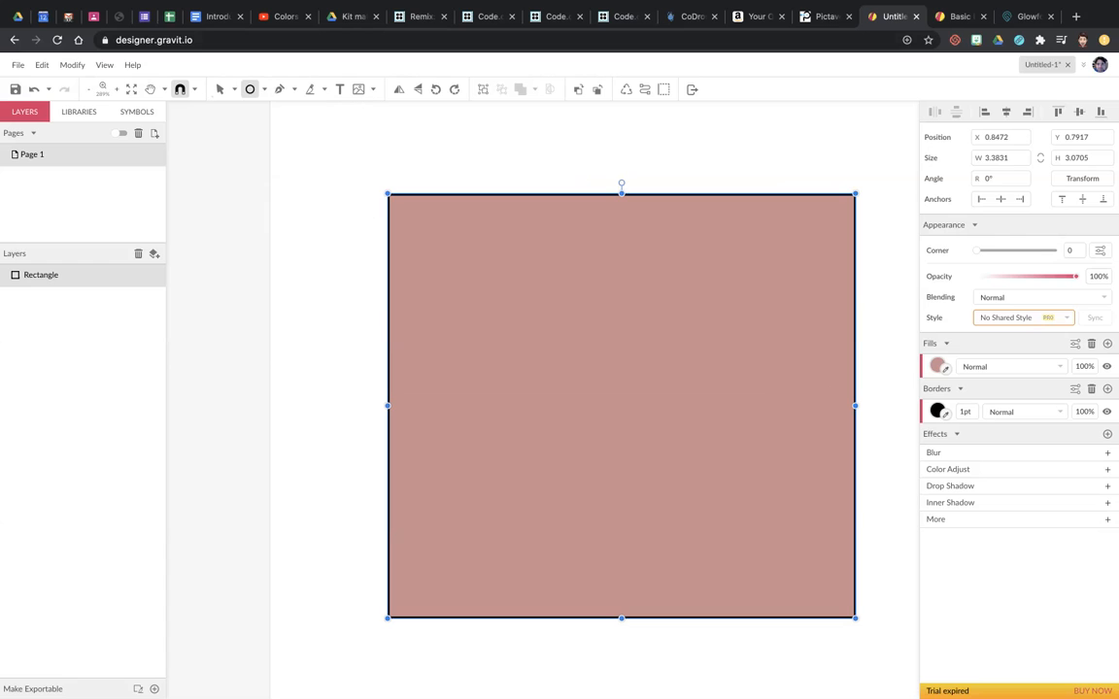
drag(315, 150, 569, 368)
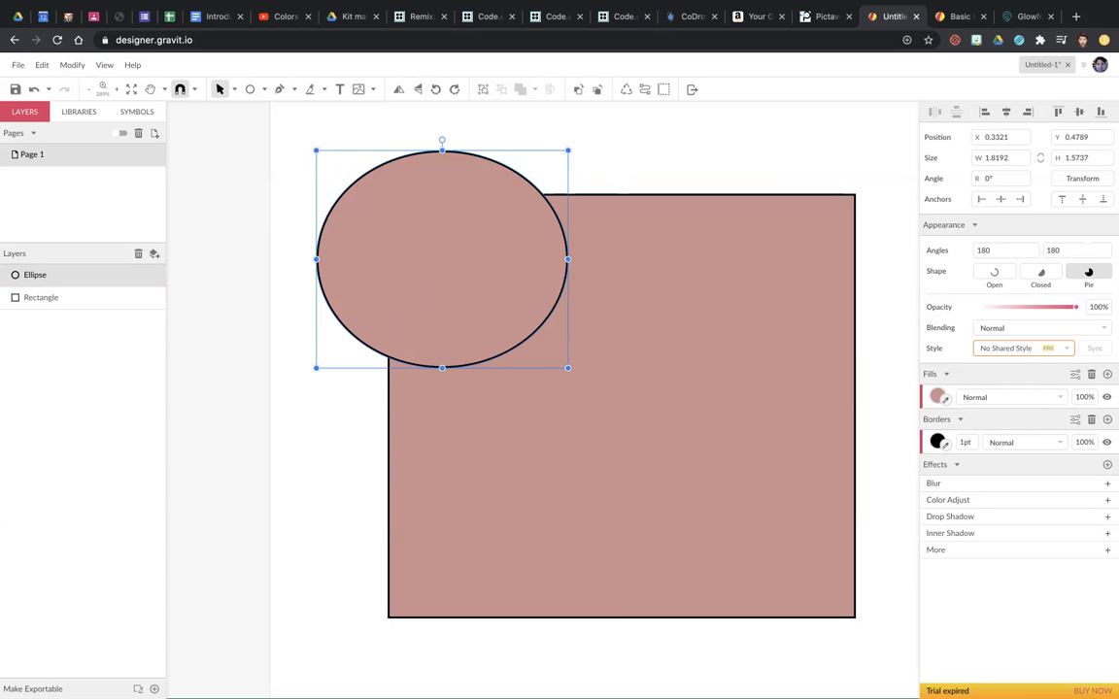
click(621, 156)
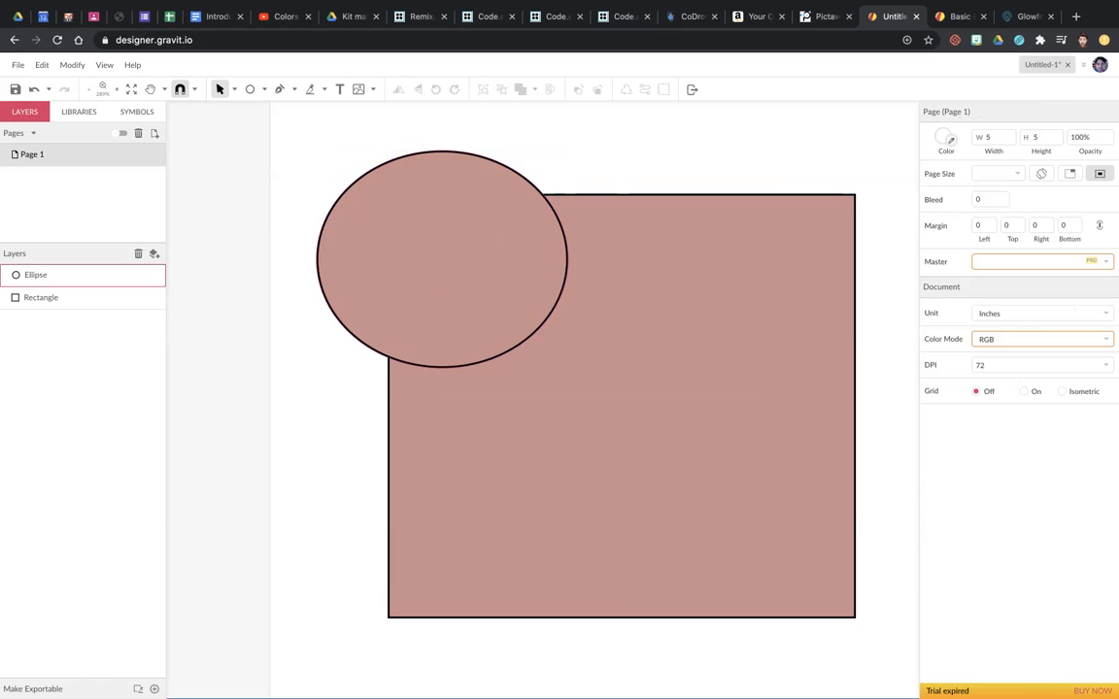
Step: Merge the ellipse and the rectangle into one united compound shape
click(442, 260)
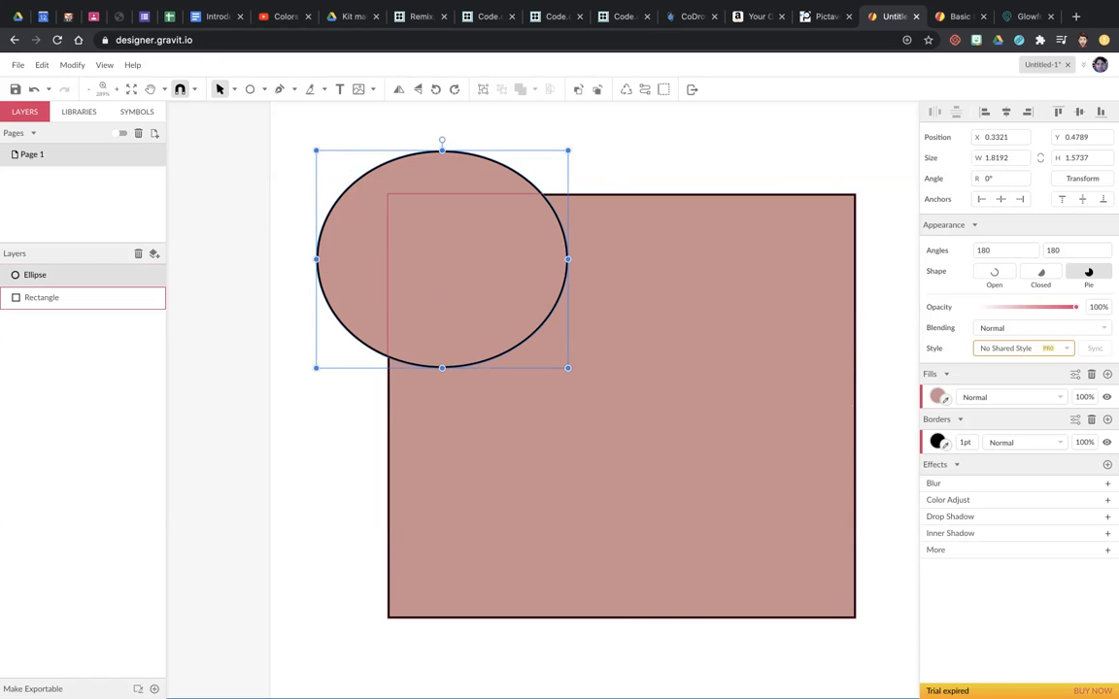
shift+click(42, 297)
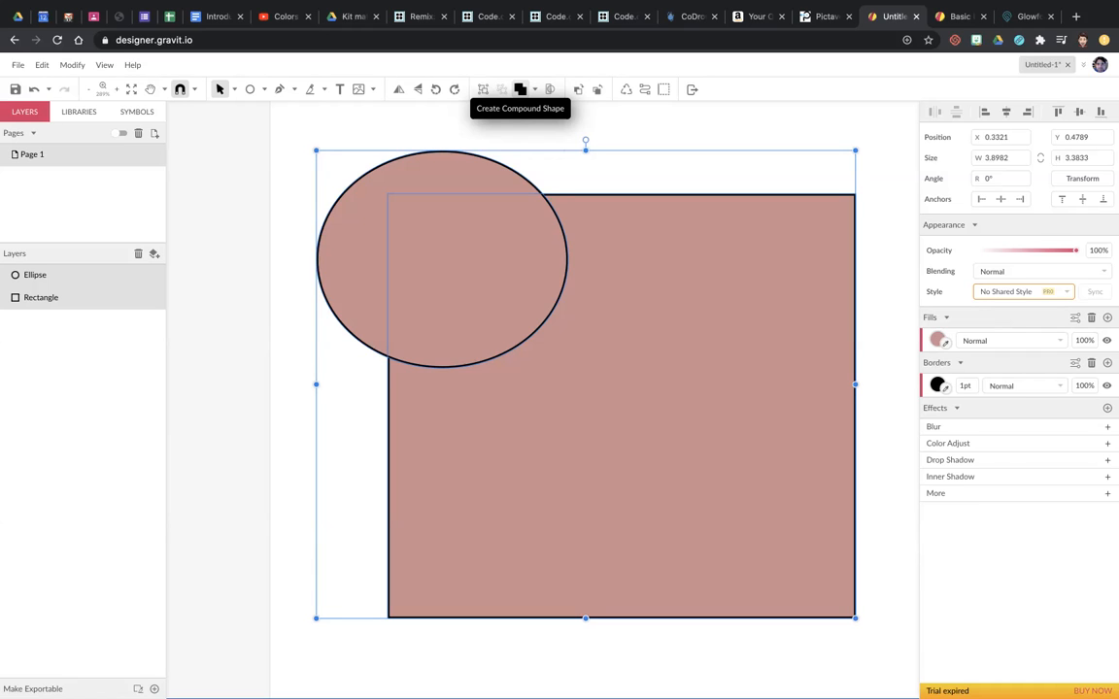
click(519, 89)
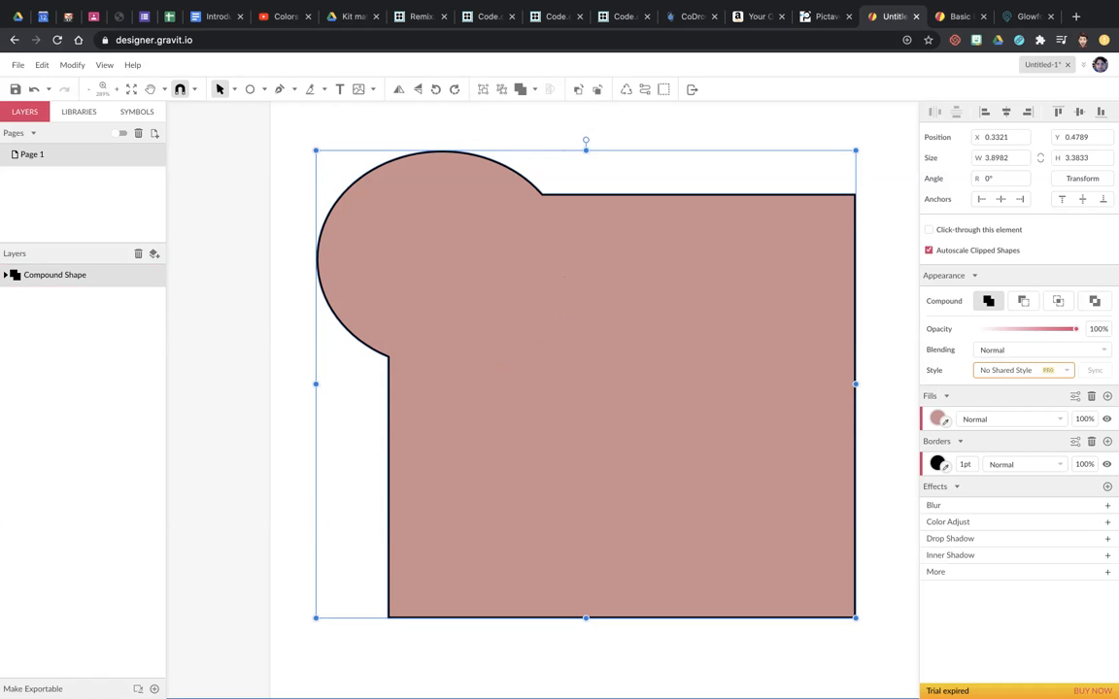
key(Escape)
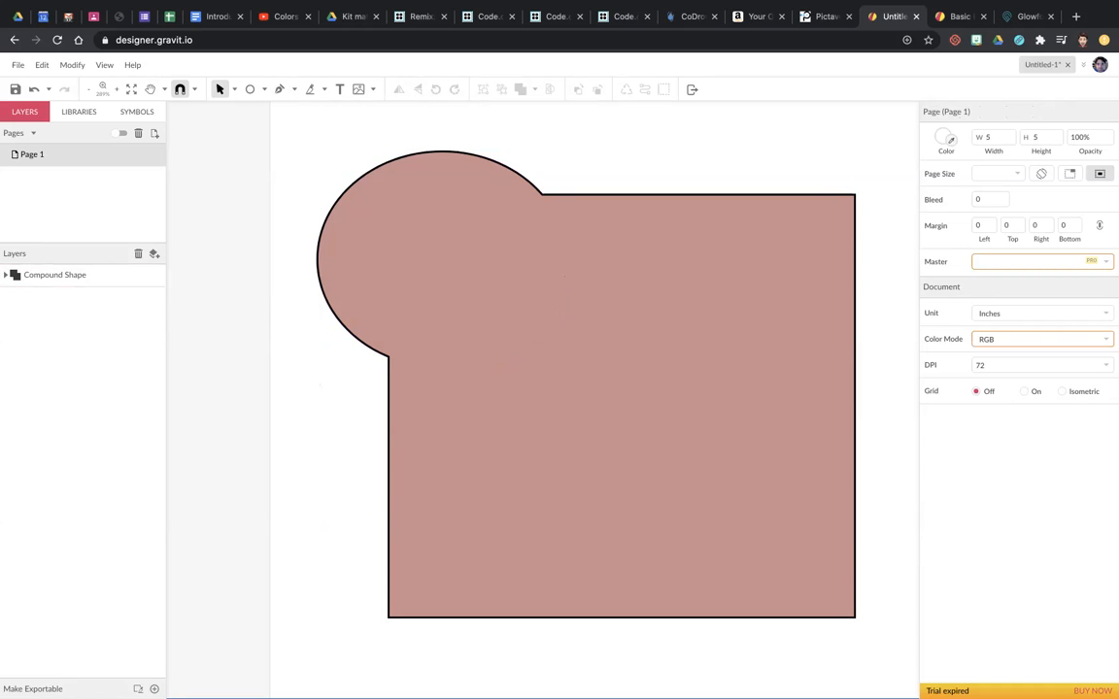
Step: Draw a six-sided polygon, shrink it to about 0.61 by 0.56 in and place it inside the compound shape's rounded corner
click(263, 90)
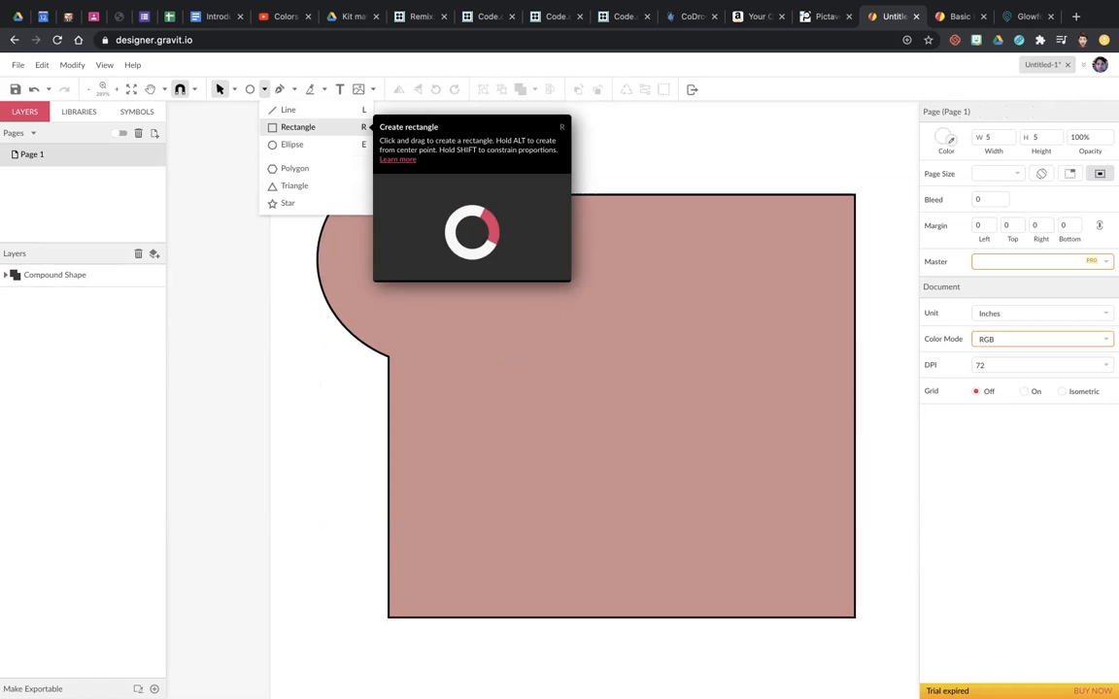
click(291, 144)
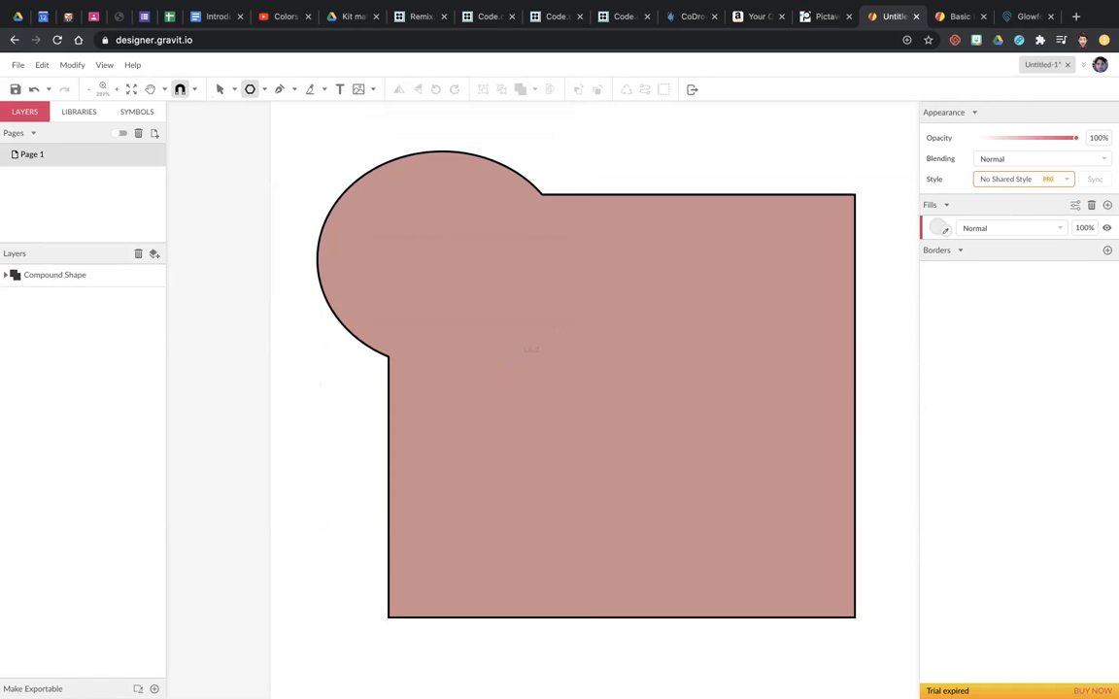
drag(519, 355, 581, 437)
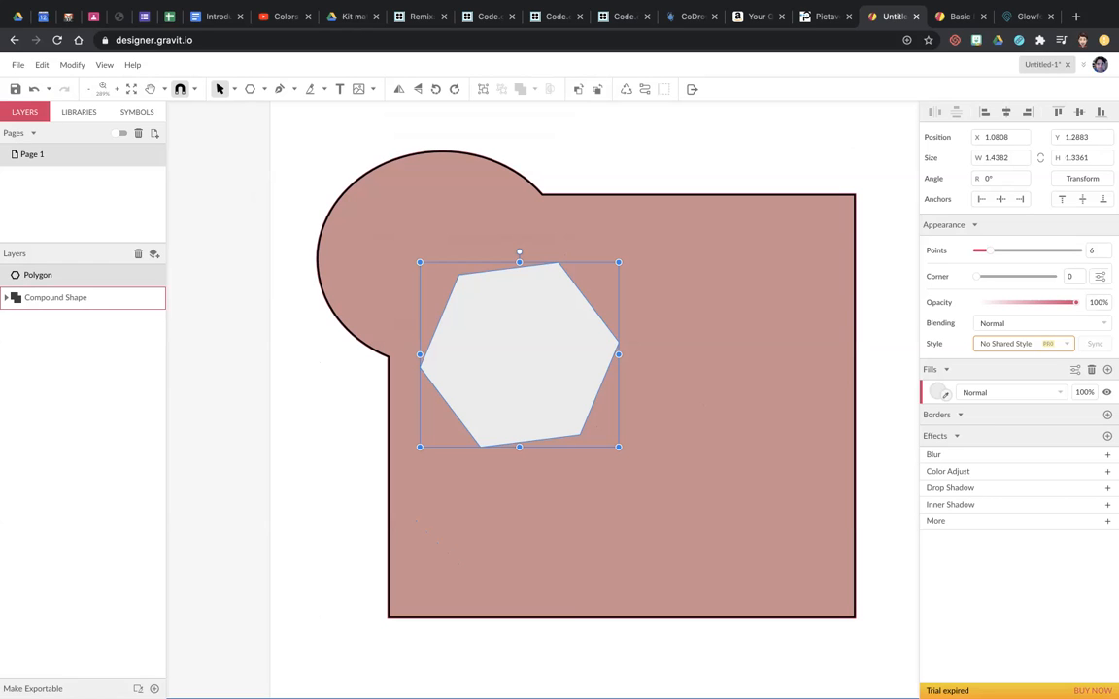
drag(619, 447, 499, 335)
drag(458, 298, 418, 241)
drag(457, 279, 463, 282)
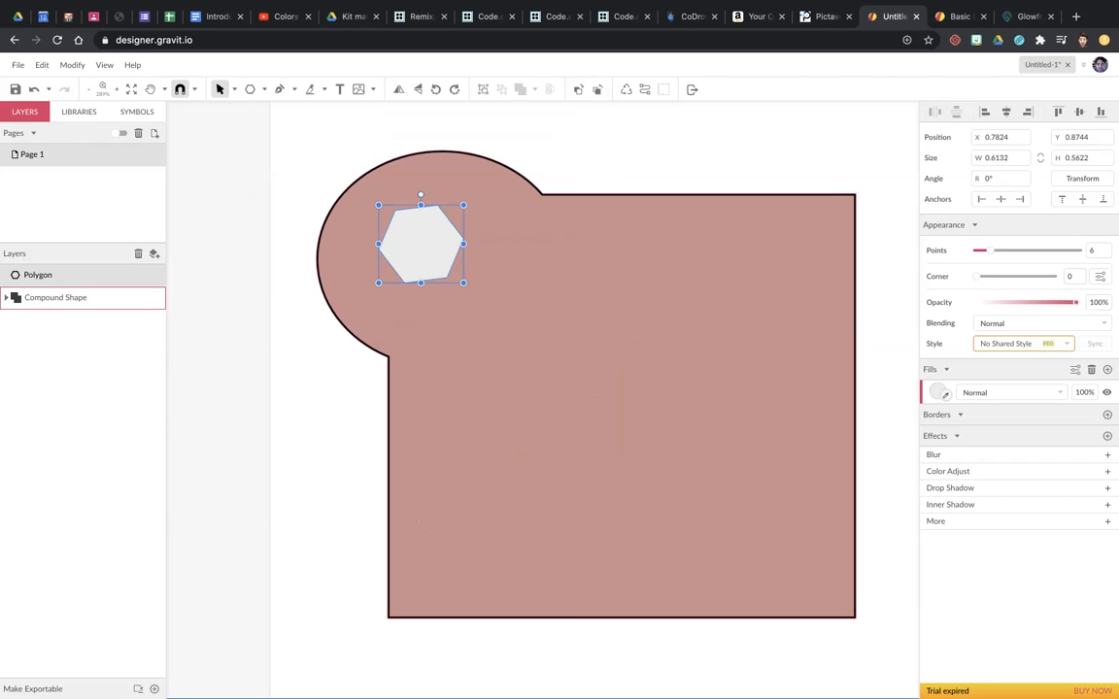
Step: Give the hexagon a 1 pt black border and remove its fill
click(960, 415)
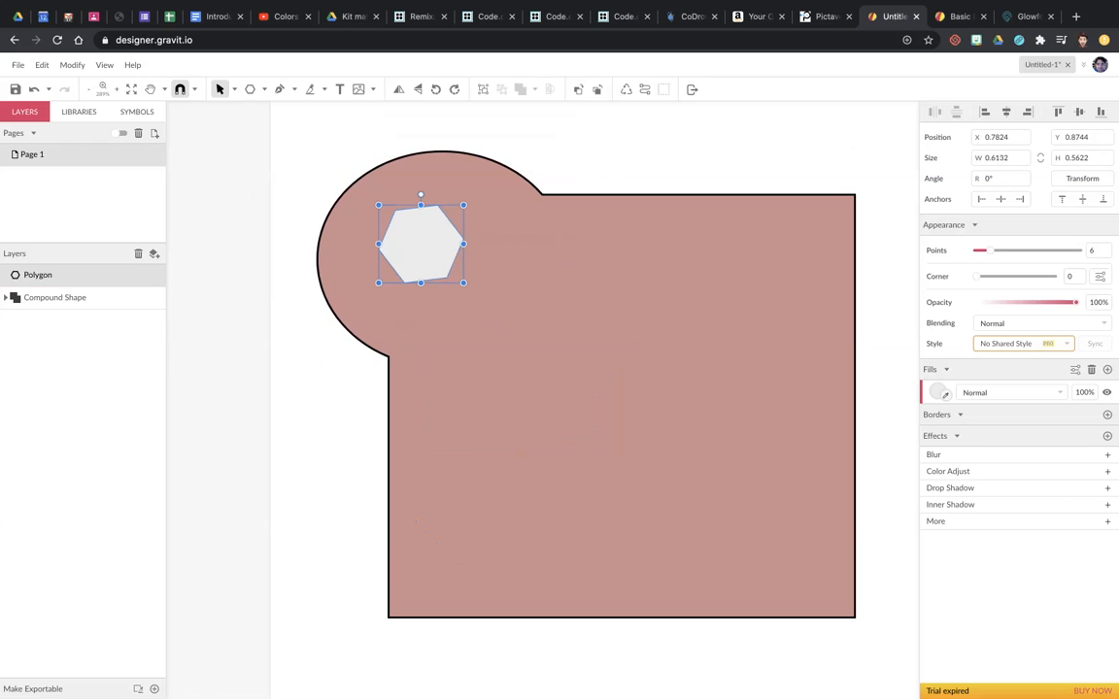
click(1107, 414)
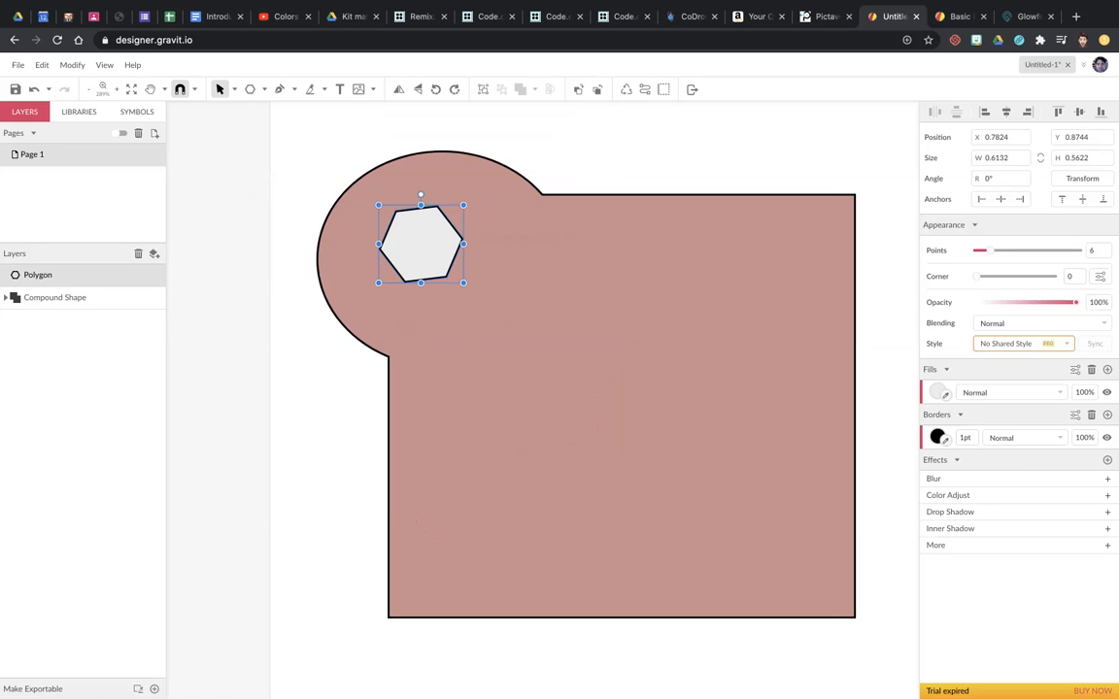
click(1092, 370)
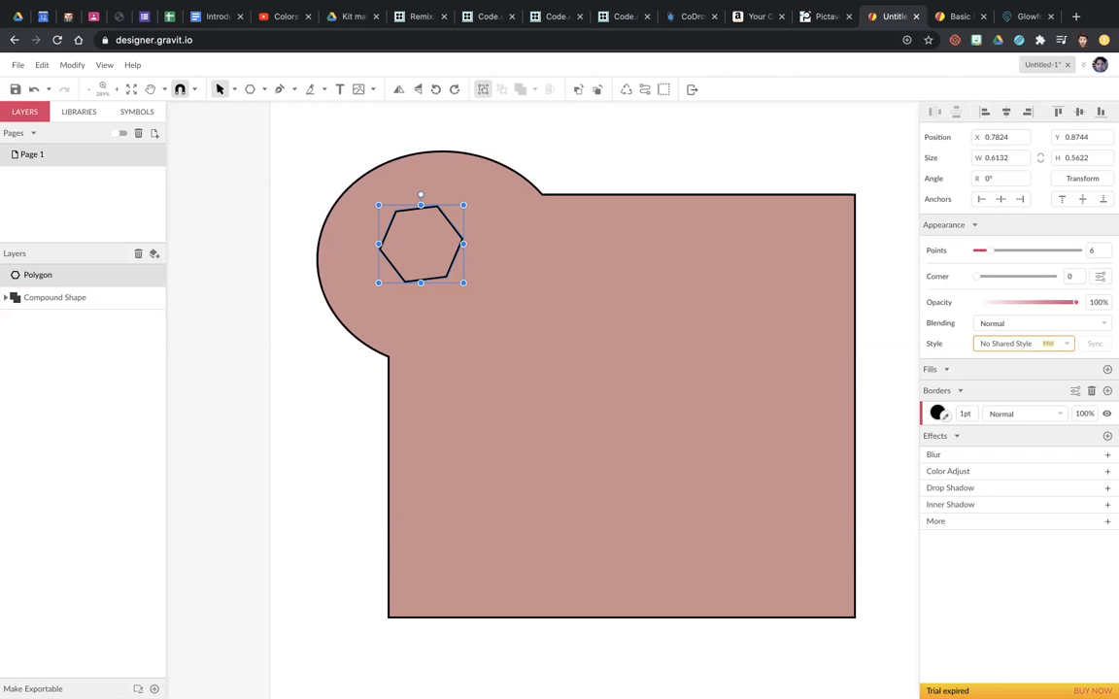
Step: Add a text object in the middle of the compound shape and set its font to Odibee Sans
key(t)
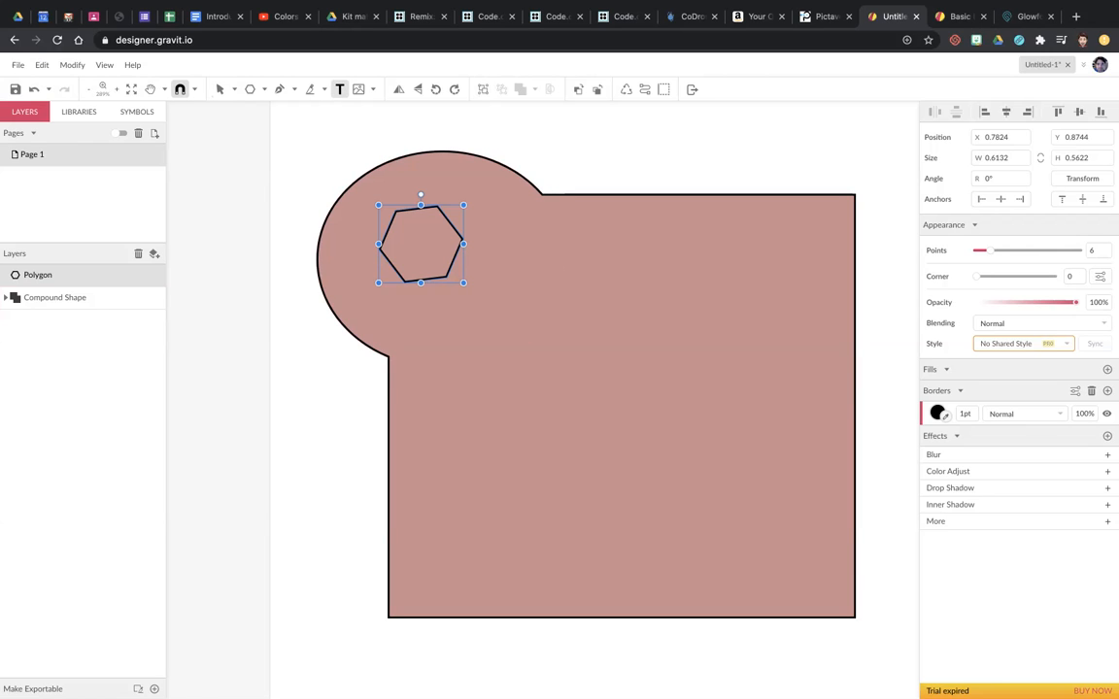
click(449, 399)
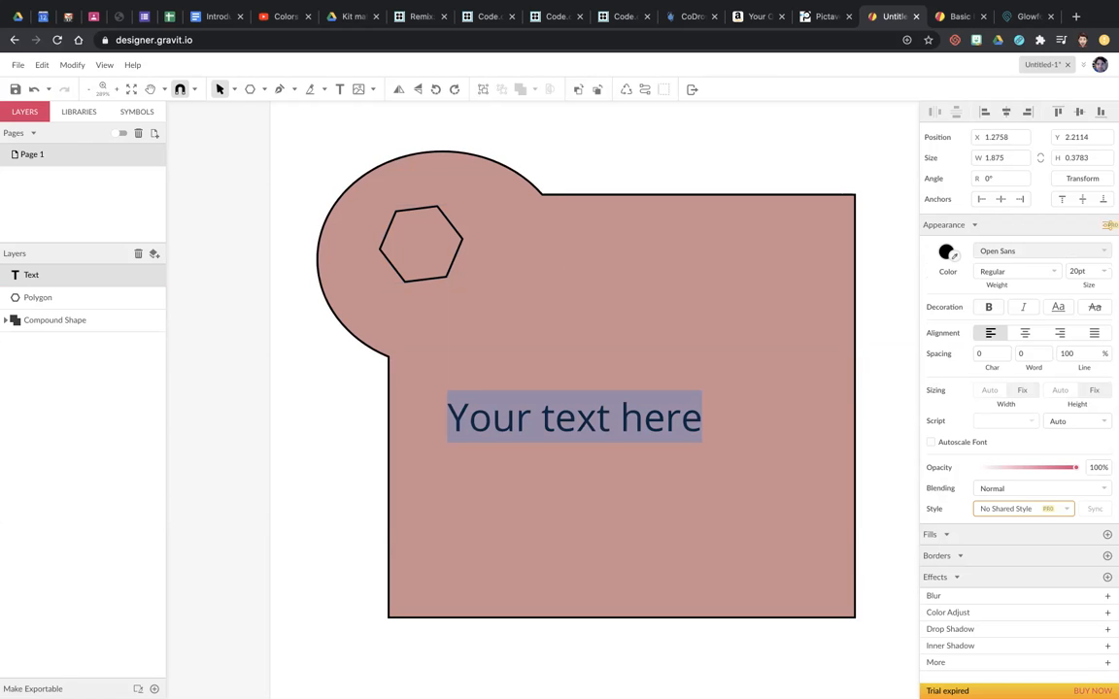
click(1035, 251)
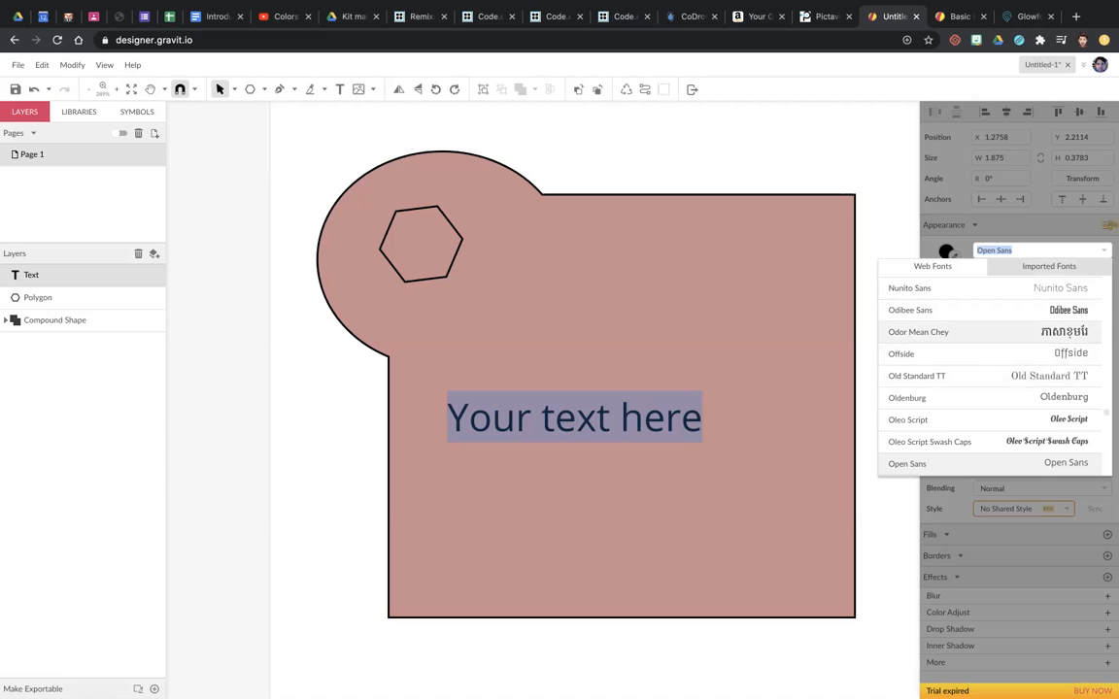
click(987, 310)
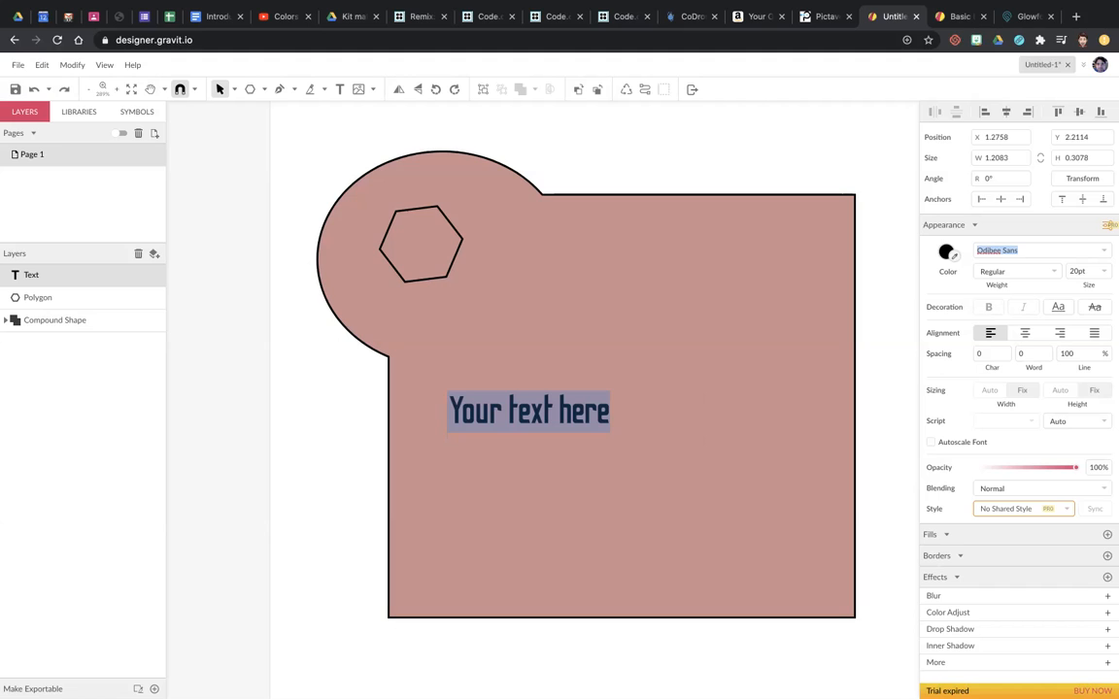
Step: Move the text object to the upper part of the compound shape beside the hexagon and convert it to a path
key(Escape)
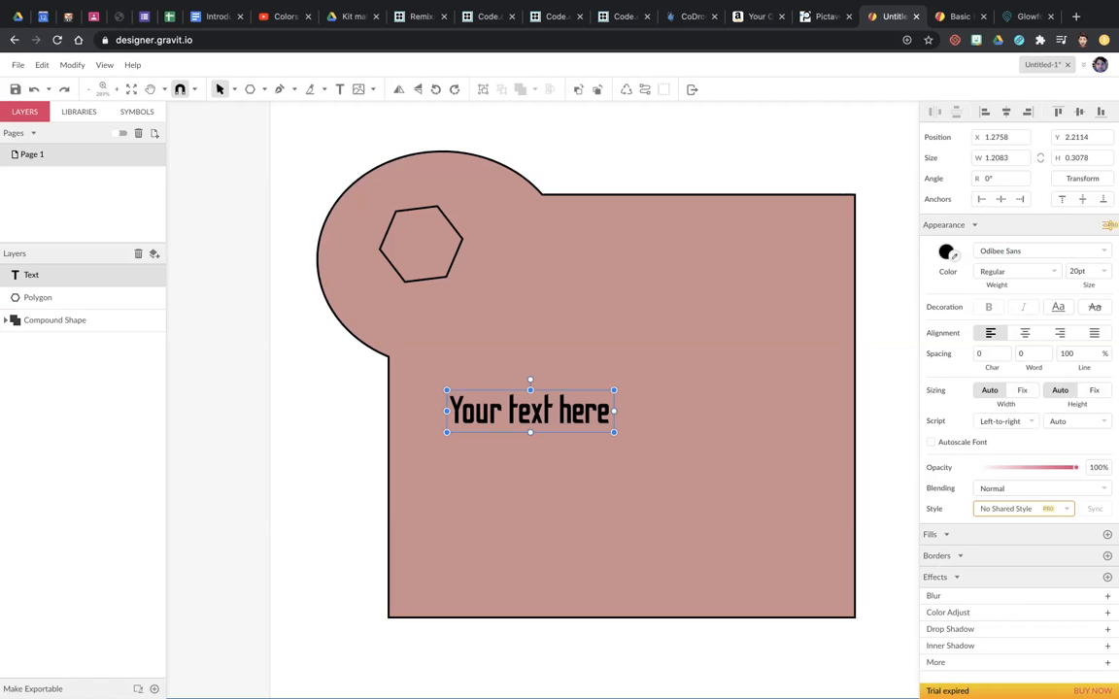
drag(530, 411, 679, 243)
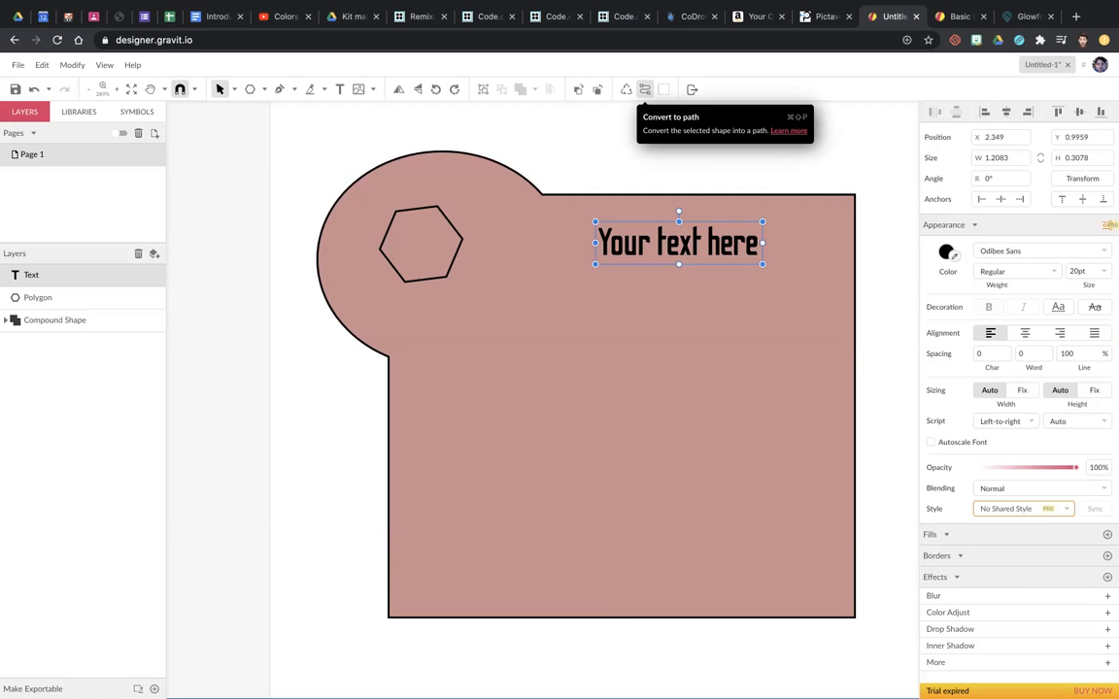
click(644, 89)
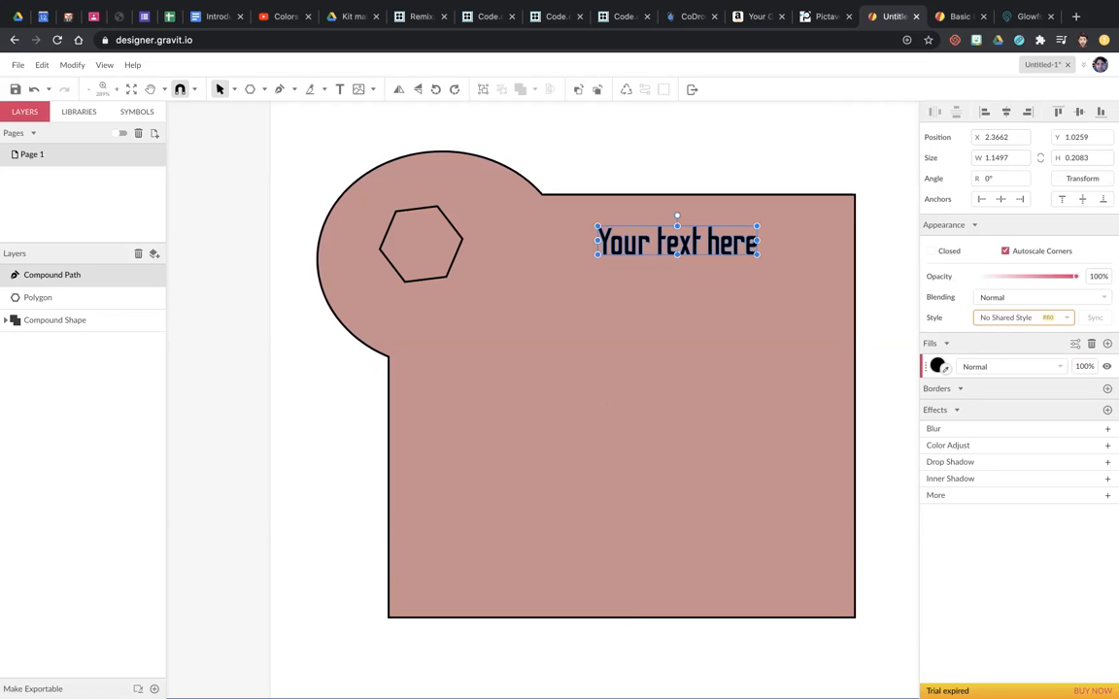
Step: Give the converted text path a 1 pt black border and remove its fill
click(960, 388)
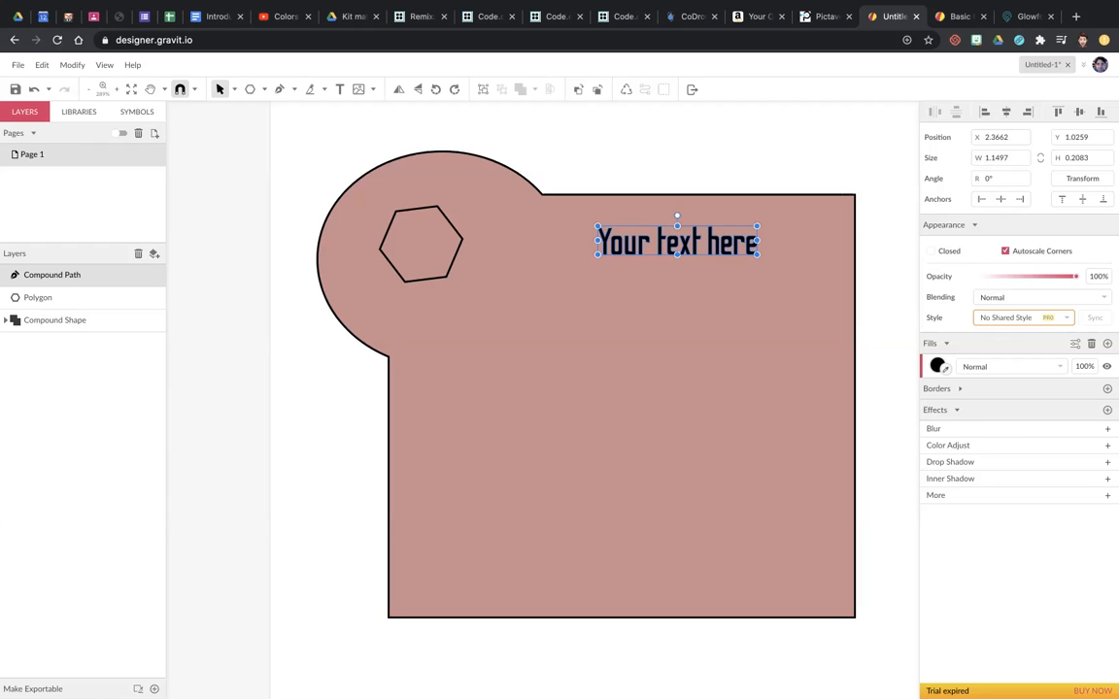
click(1107, 388)
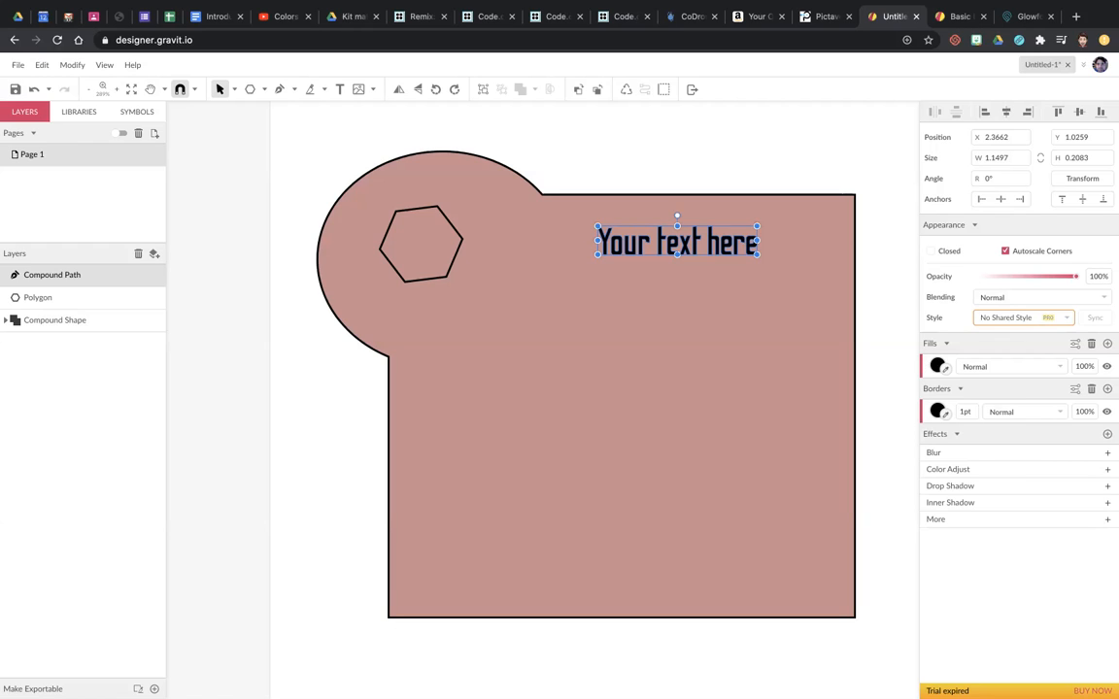
click(1092, 344)
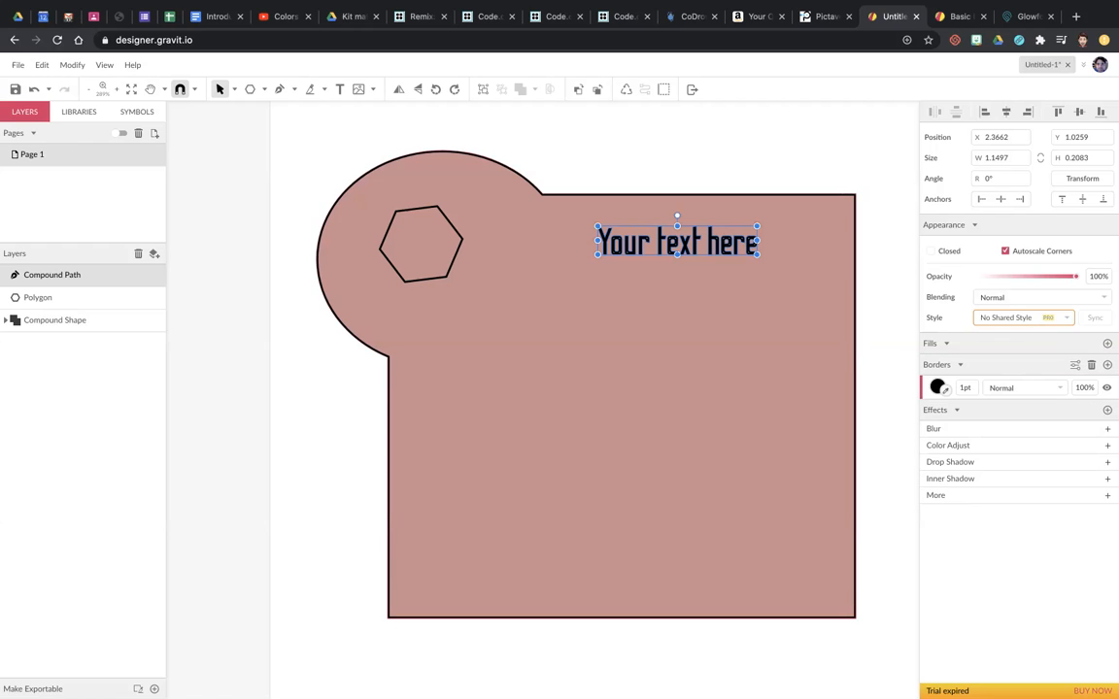
Step: Enlarge the outlined text path to about 1.76 by 0.43 in, extending it toward the hexagon
click(58, 321)
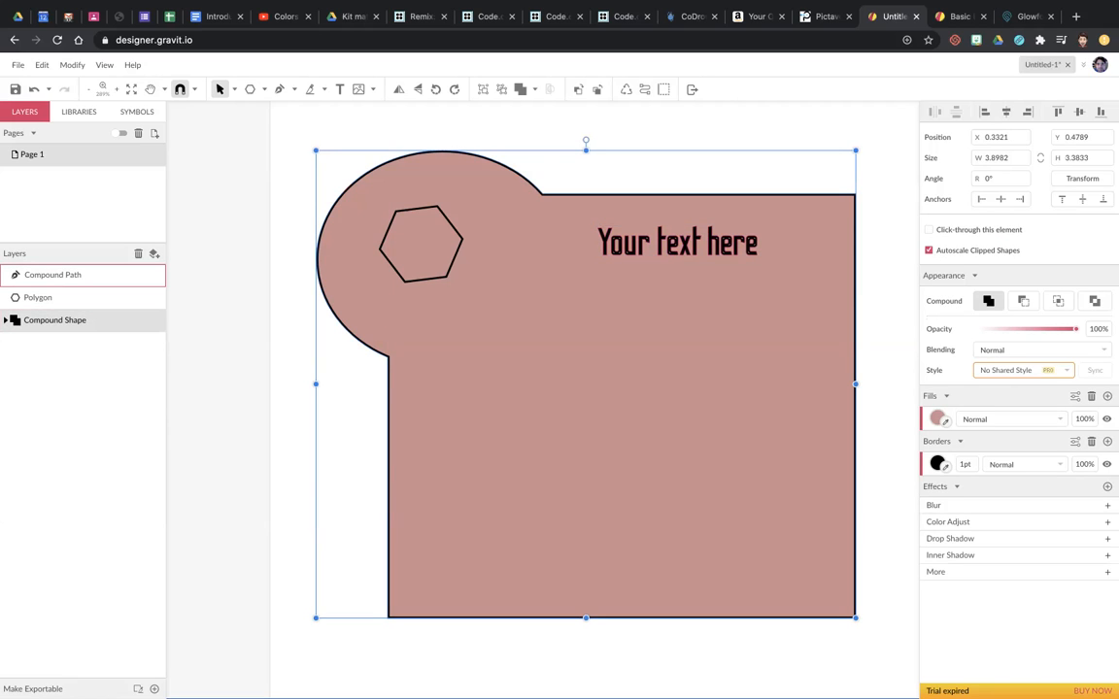
click(53, 275)
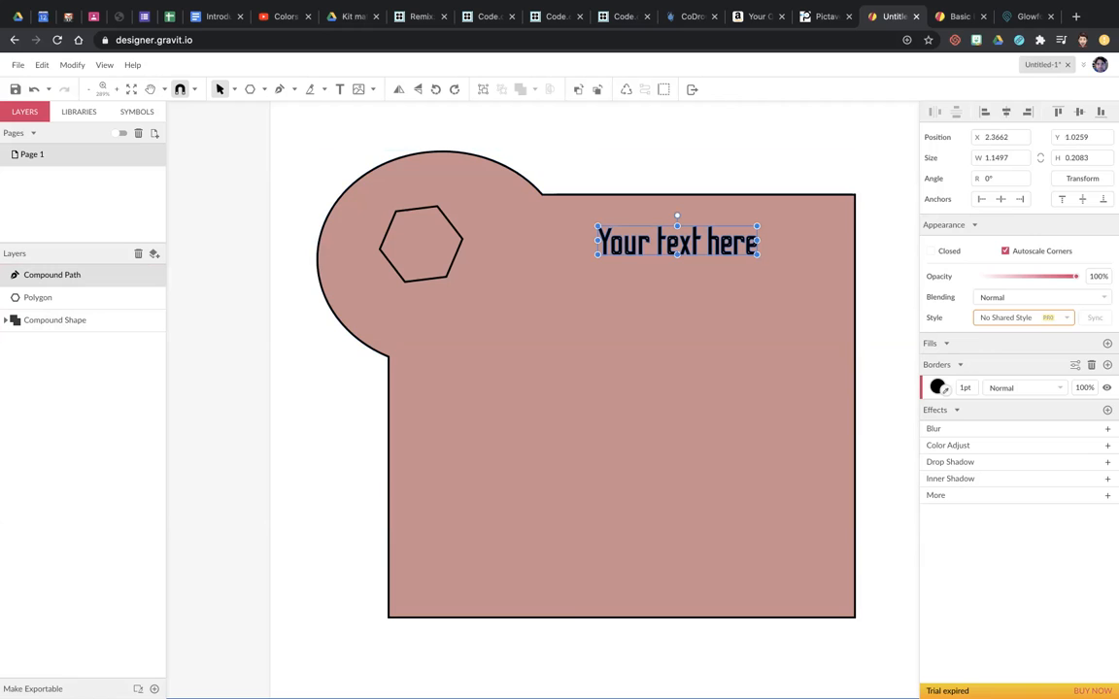
drag(597, 254, 512, 288)
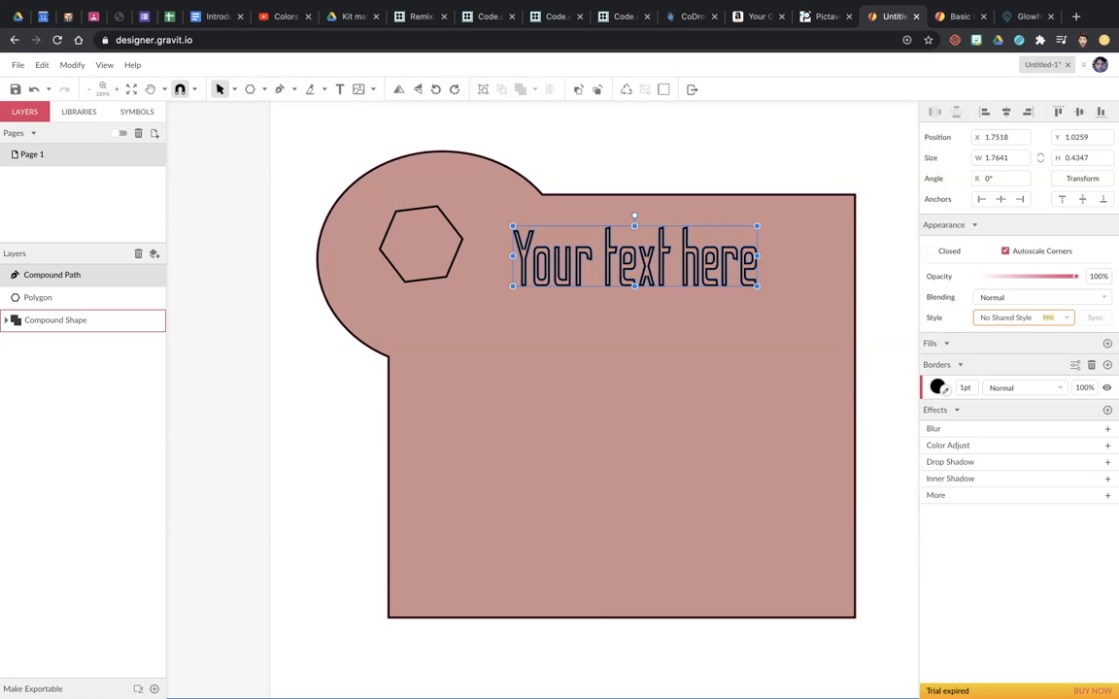
click(622, 408)
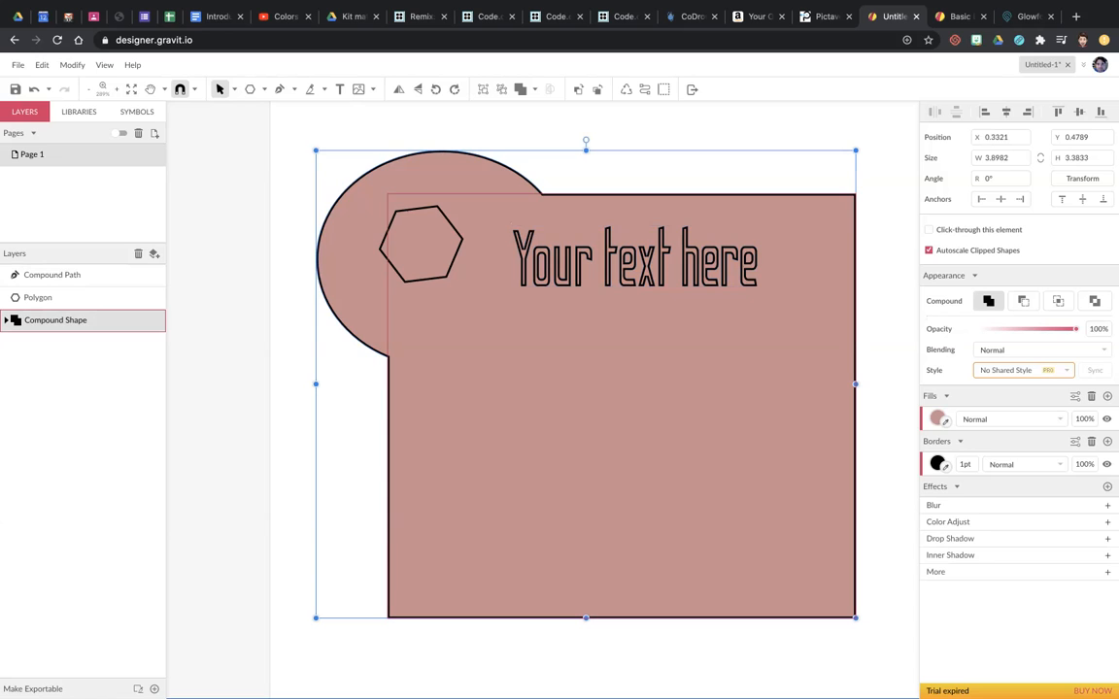
key(Escape)
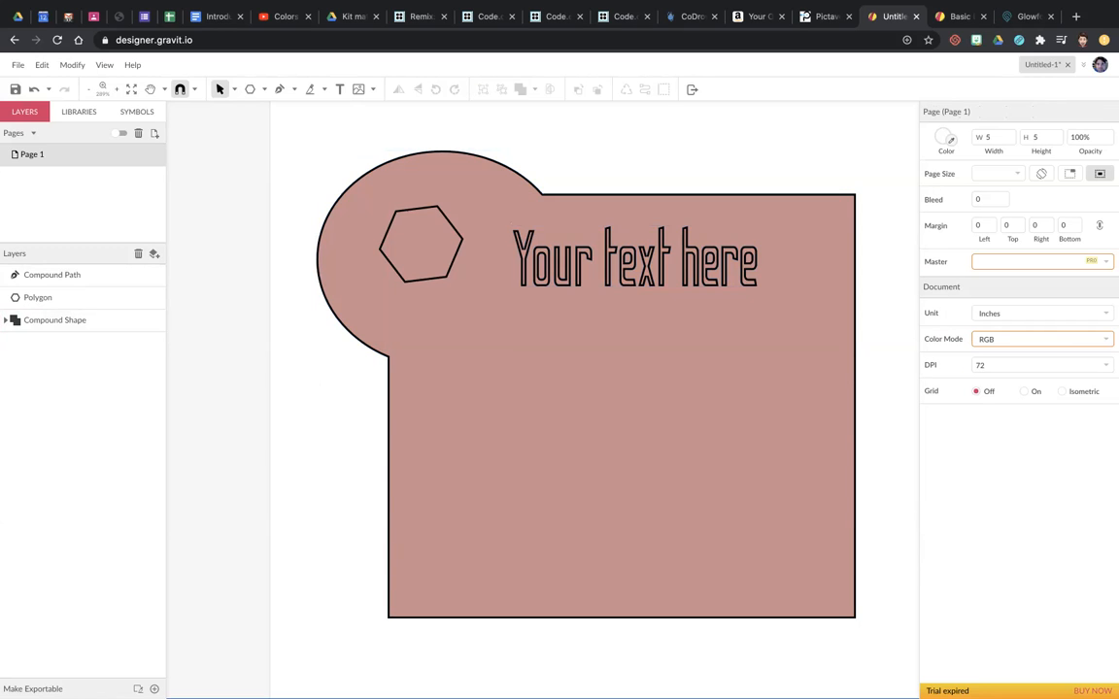
click(478, 291)
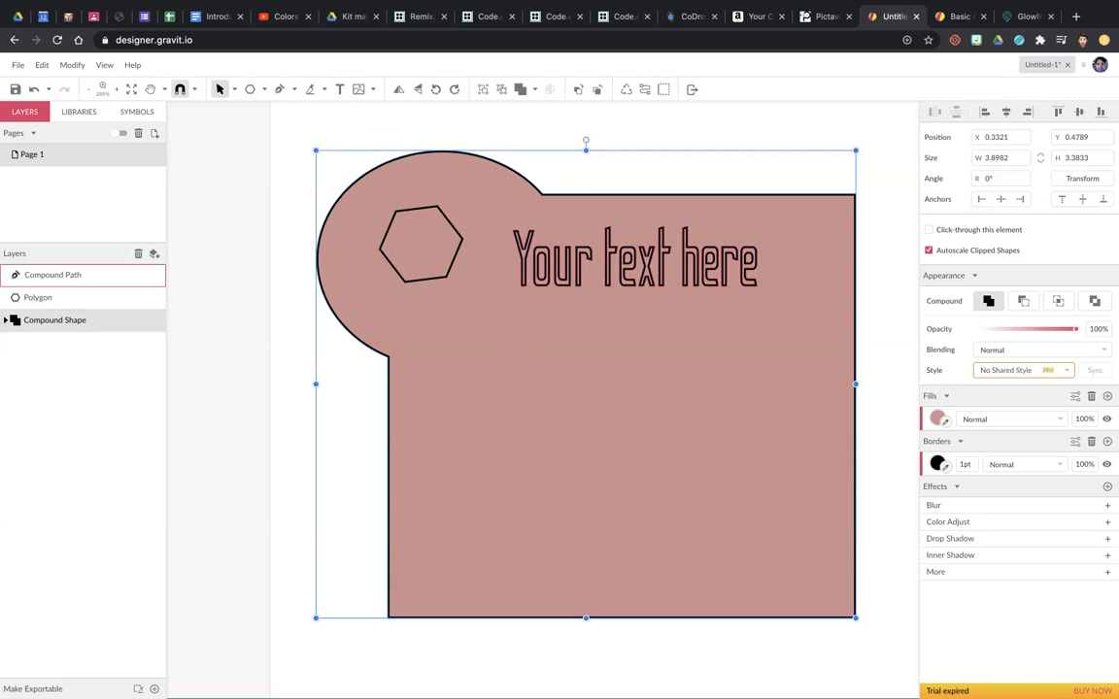
click(58, 275)
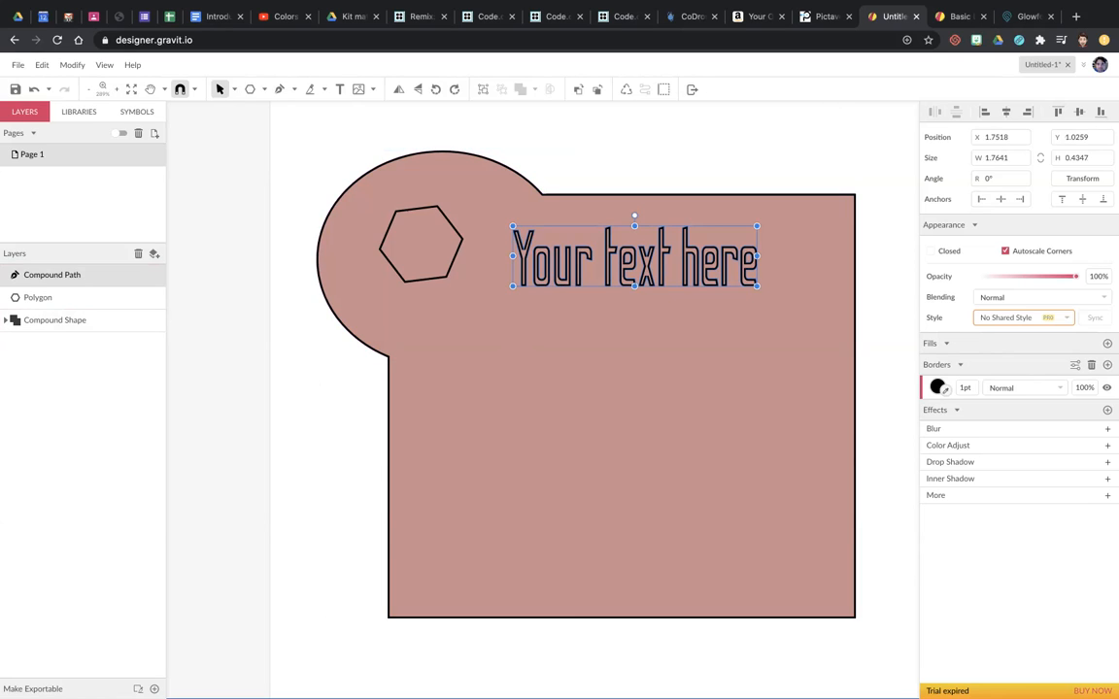
Step: Add a second text object reading "Awesome Tooth" in the lower part of the compound shape
key(t)
click(545, 459)
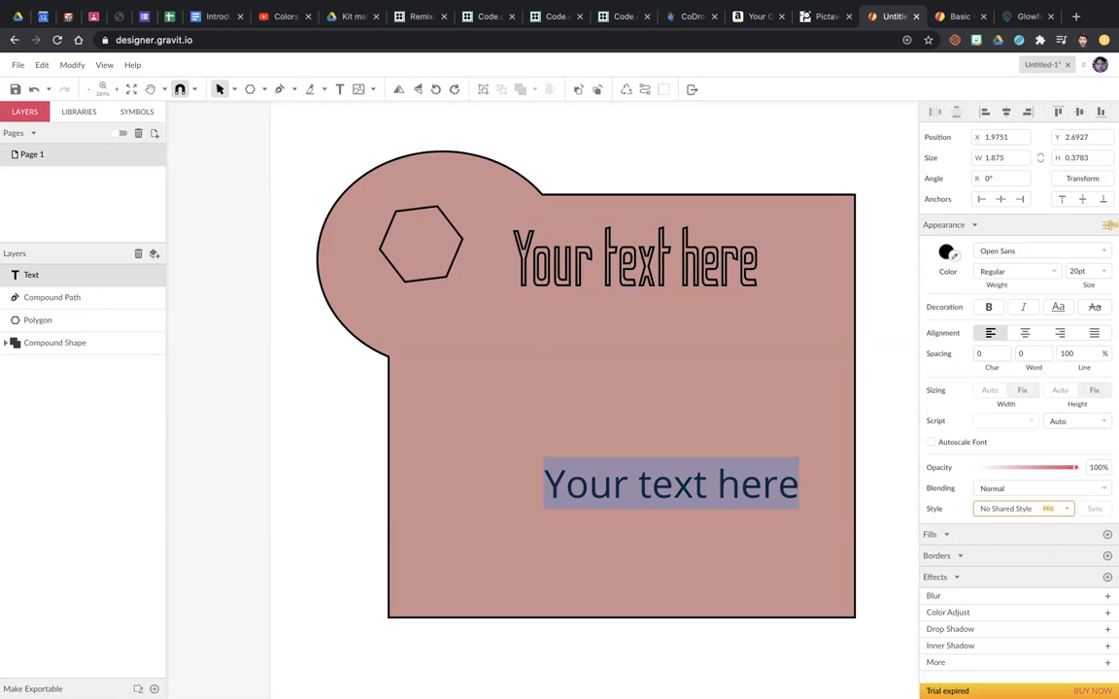
text(Awesom)
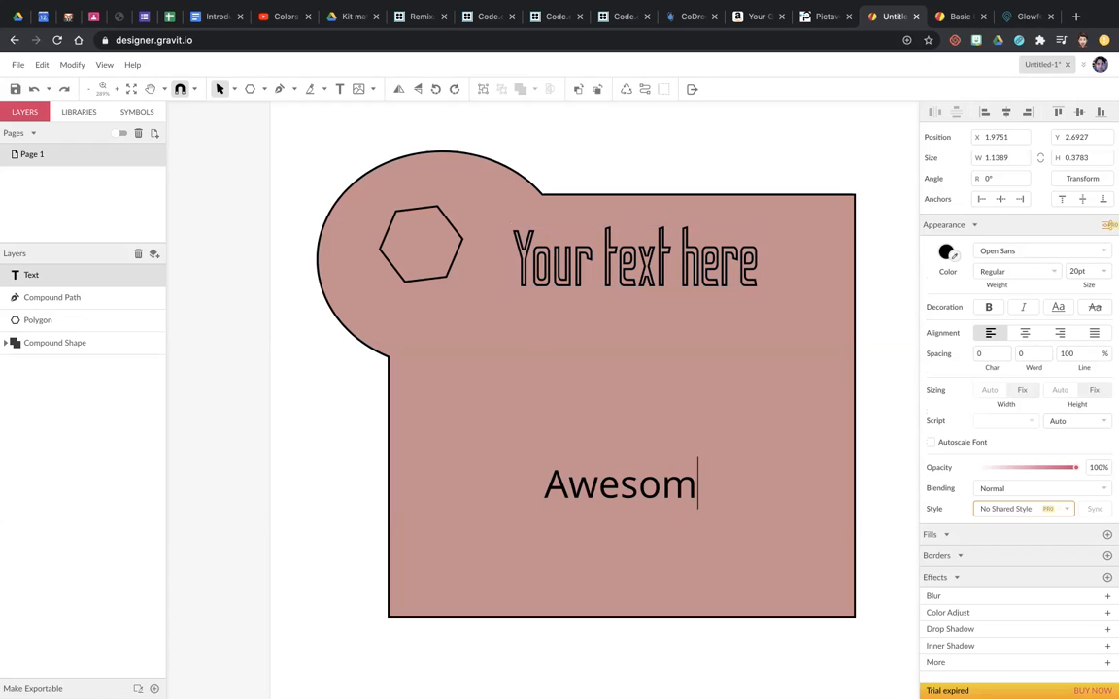
text(e Tooth)
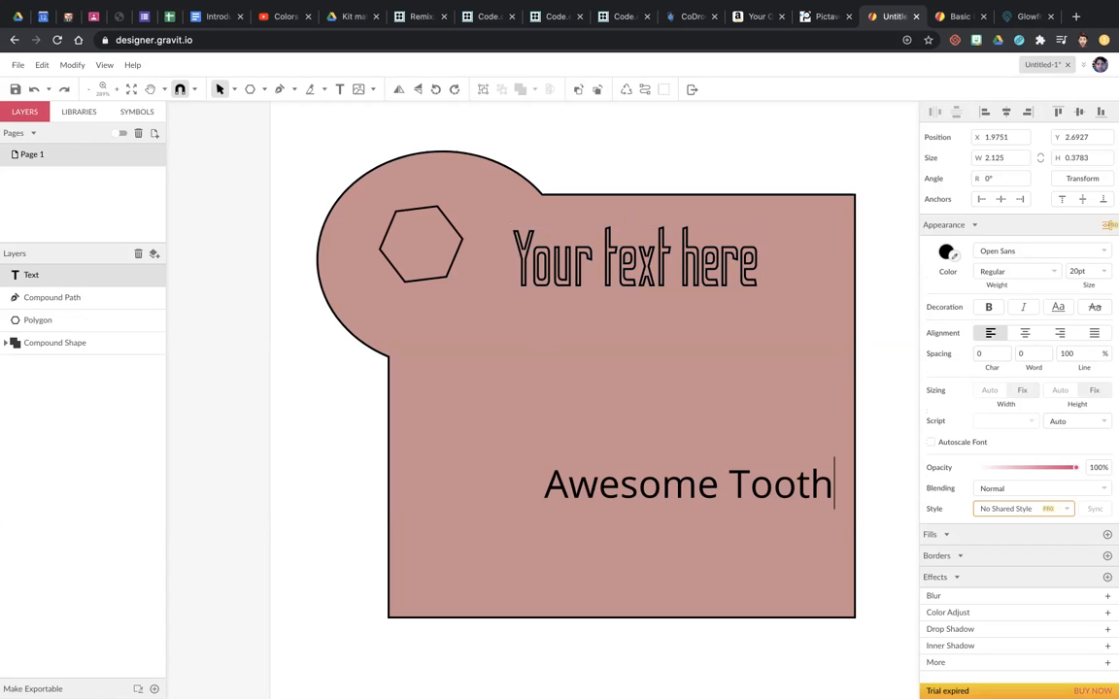
click(58, 274)
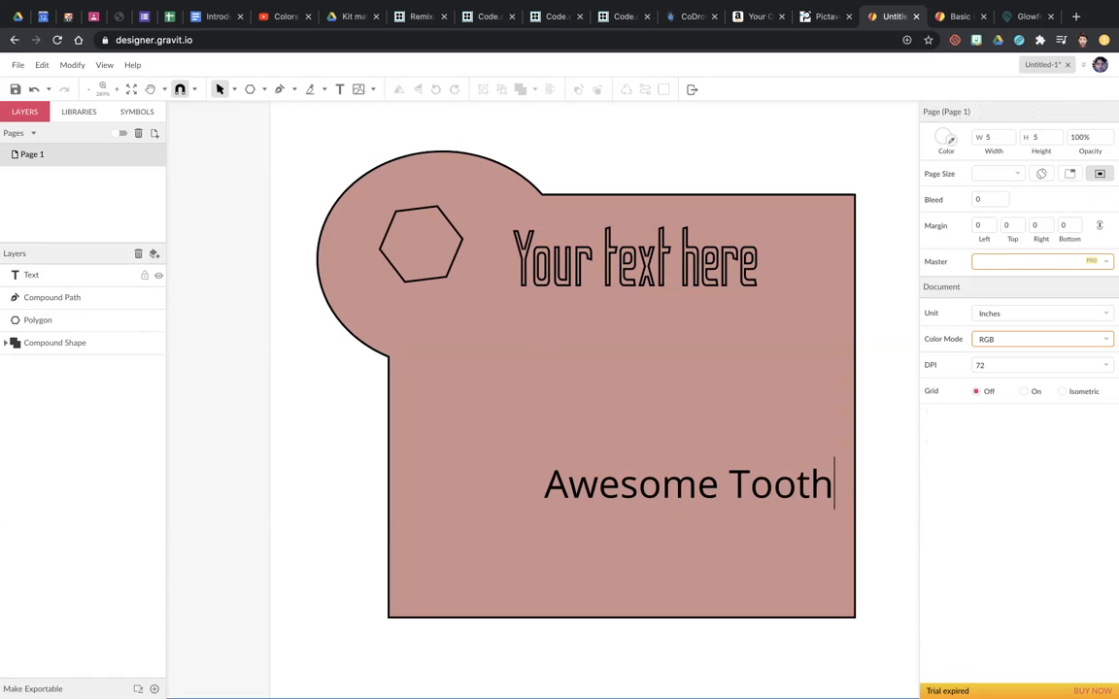
right_click(78, 277)
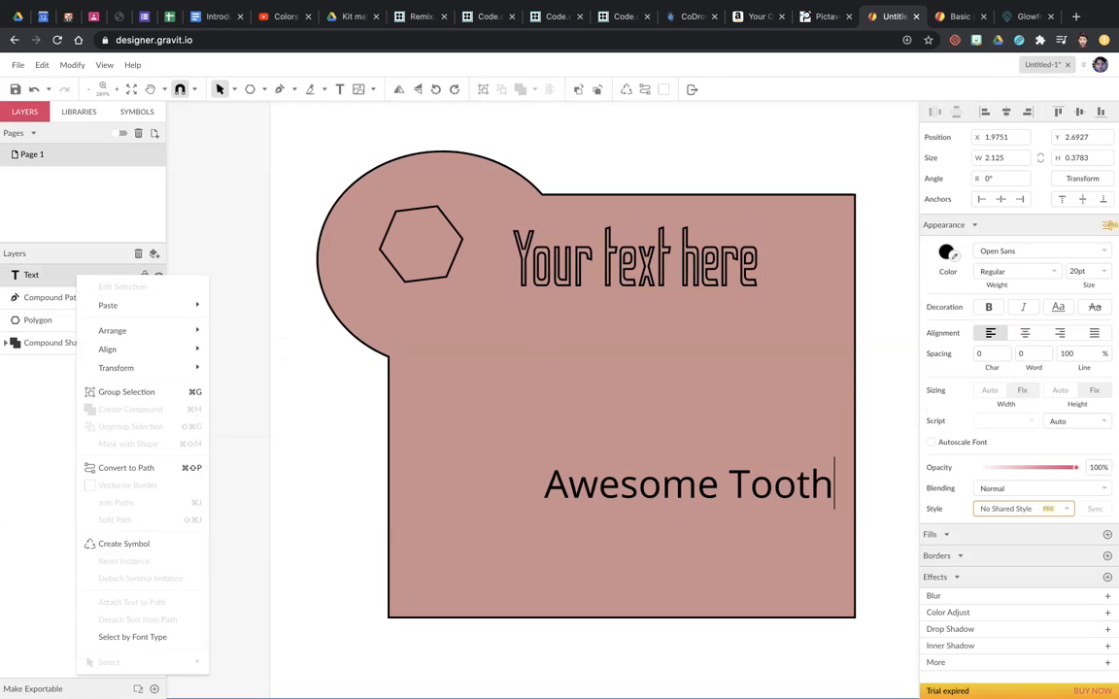
click(58, 275)
right_click(59, 275)
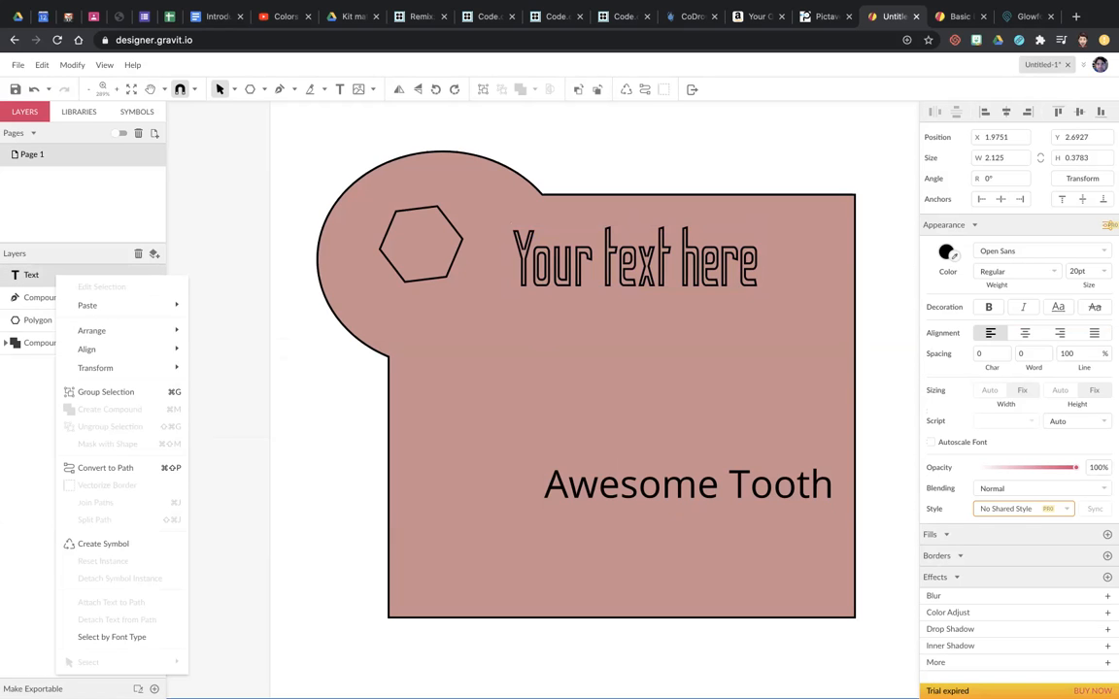
click(58, 275)
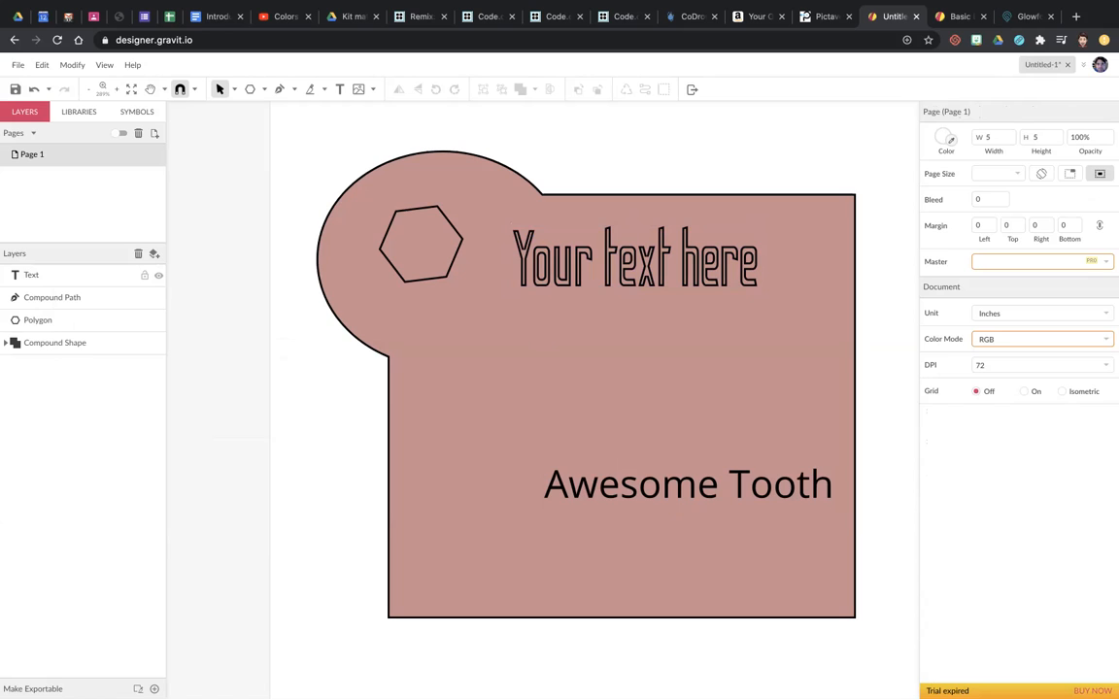
right_click(58, 278)
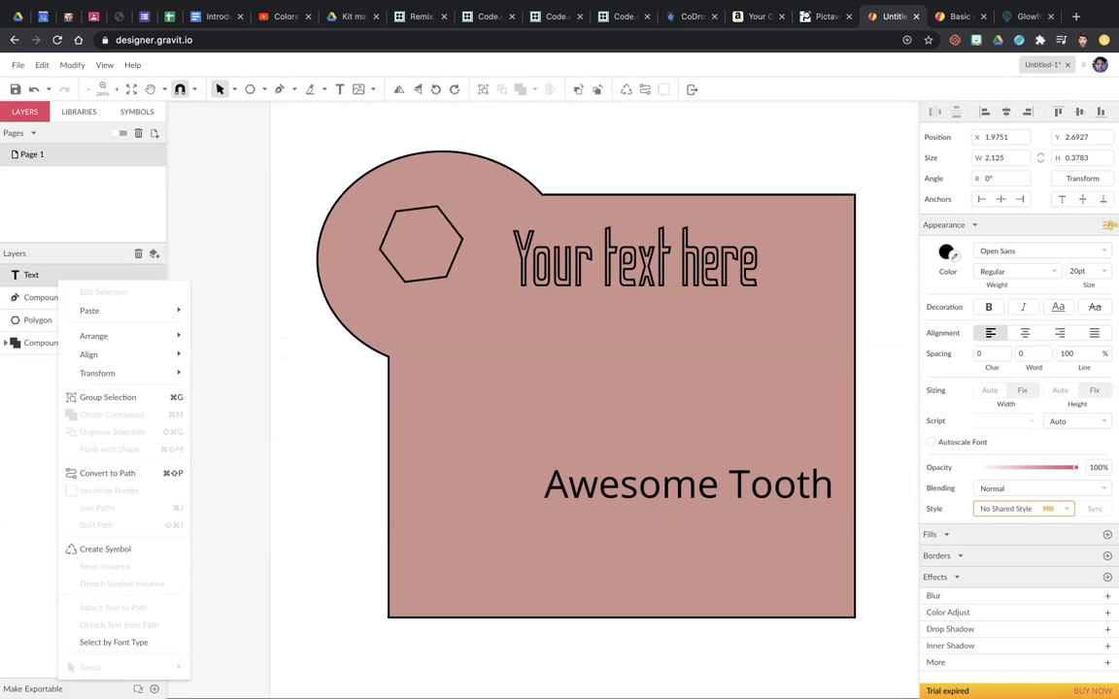
mouse_move(89, 310)
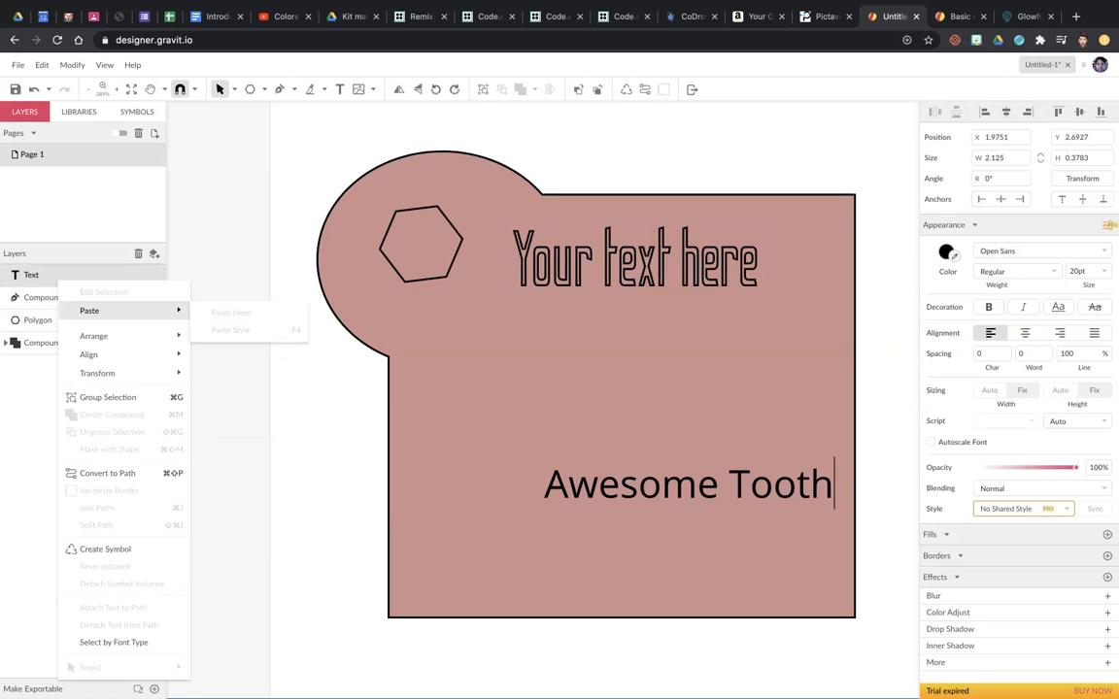
key(Escape)
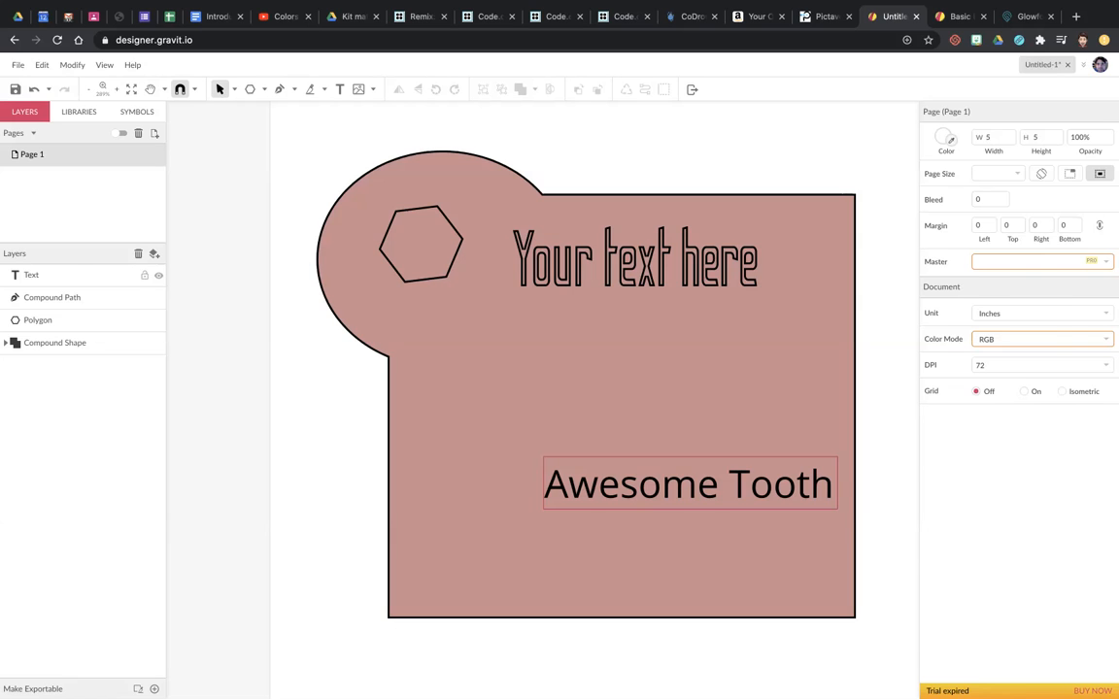
Step: Place the "Awesome Tooth" text beneath the compound shape in the layer order and hide it
drag(59, 275, 58, 351)
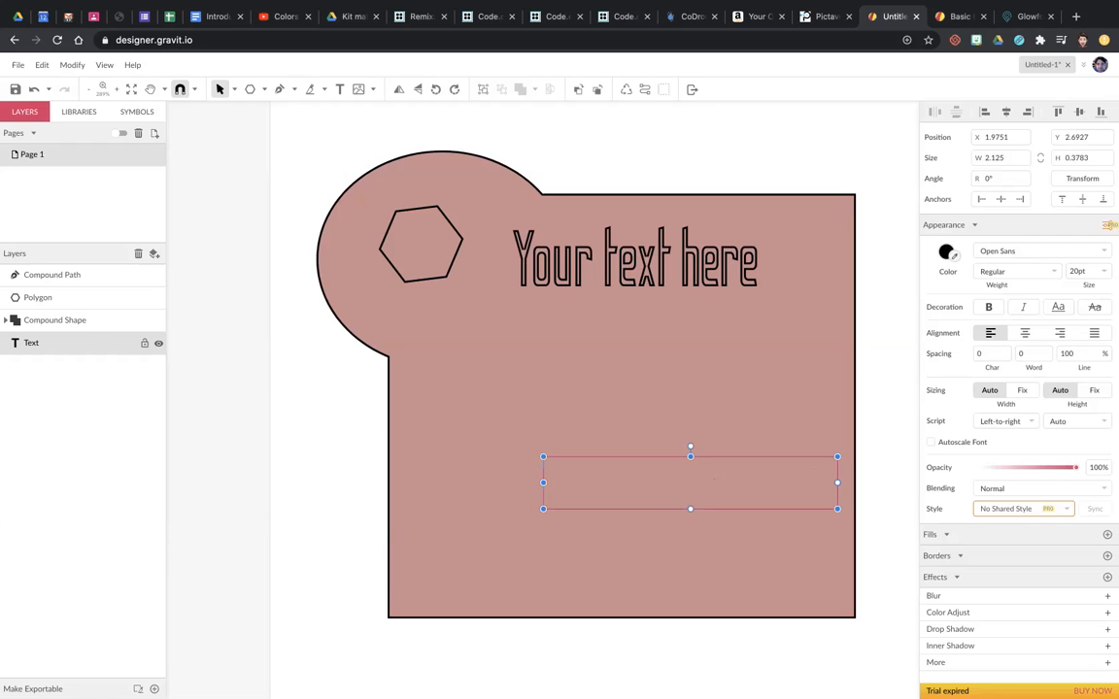
click(158, 343)
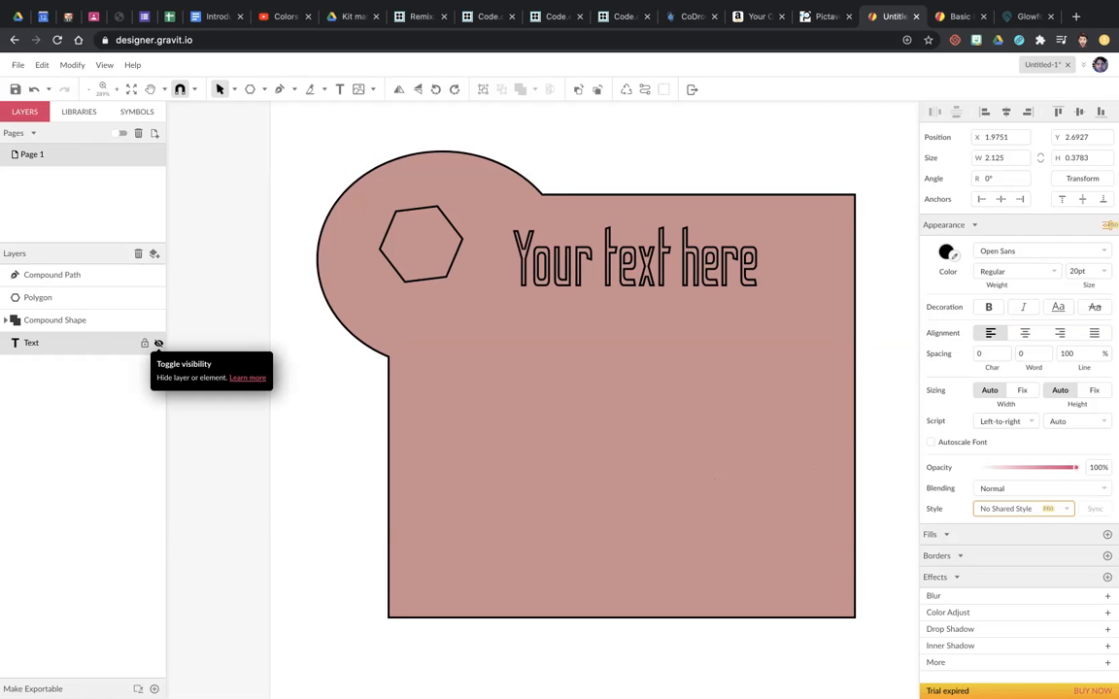
click(217, 407)
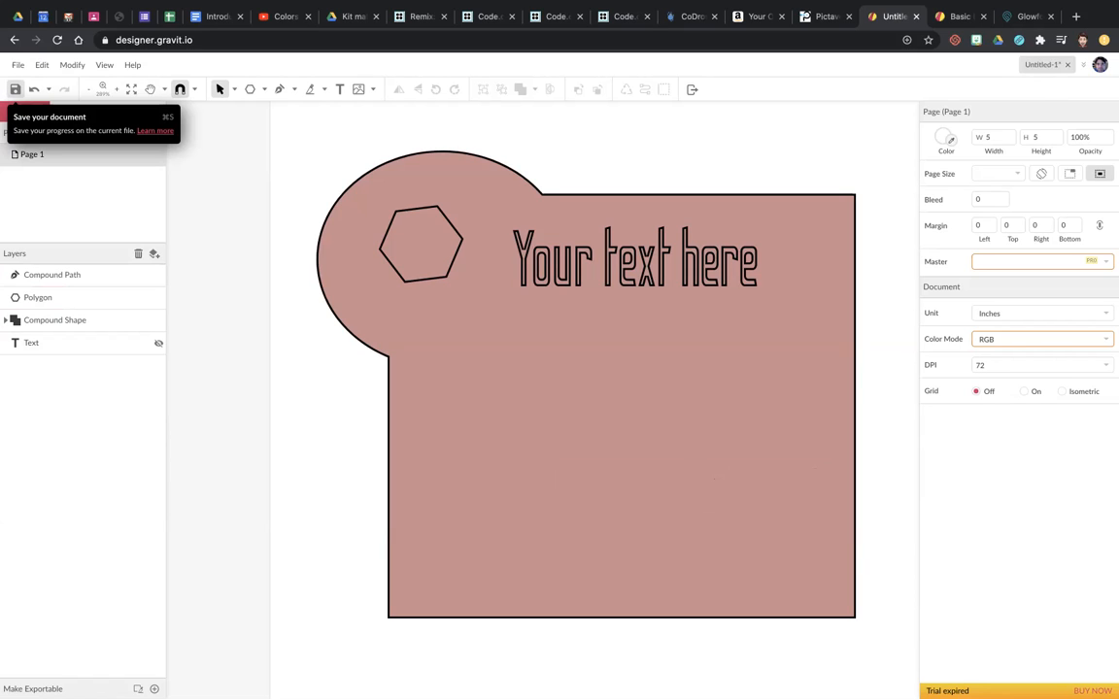
Step: Save the design to My Cloud under the name test1
click(15, 88)
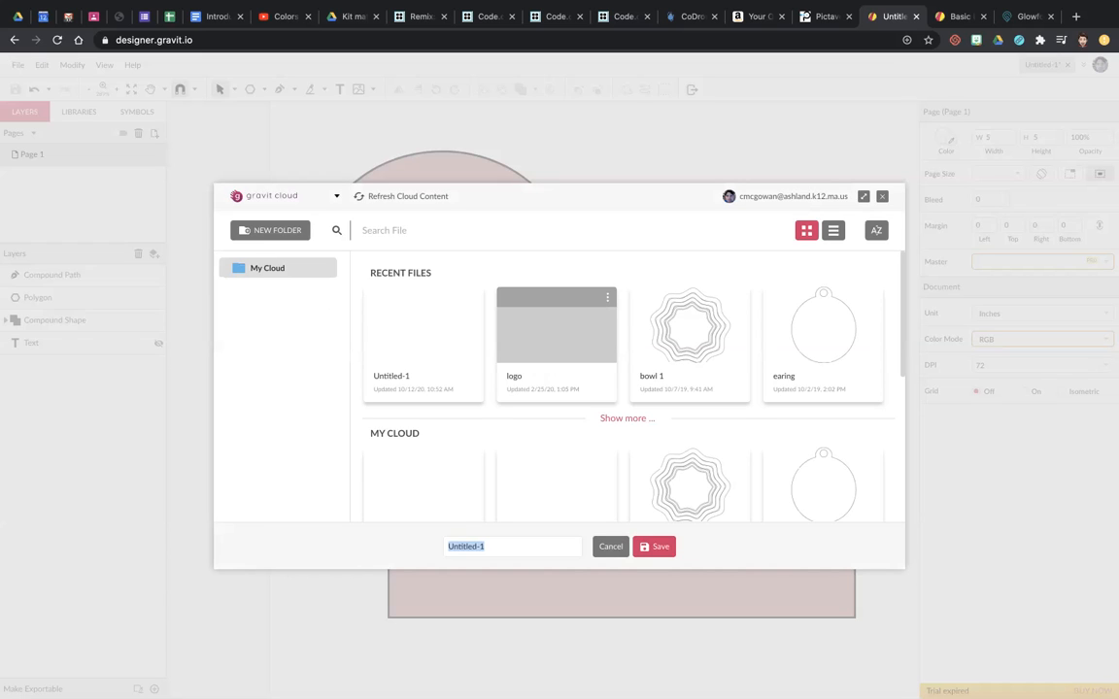
scroll(556, 388, down, 3)
scroll(498, 345, up, 3)
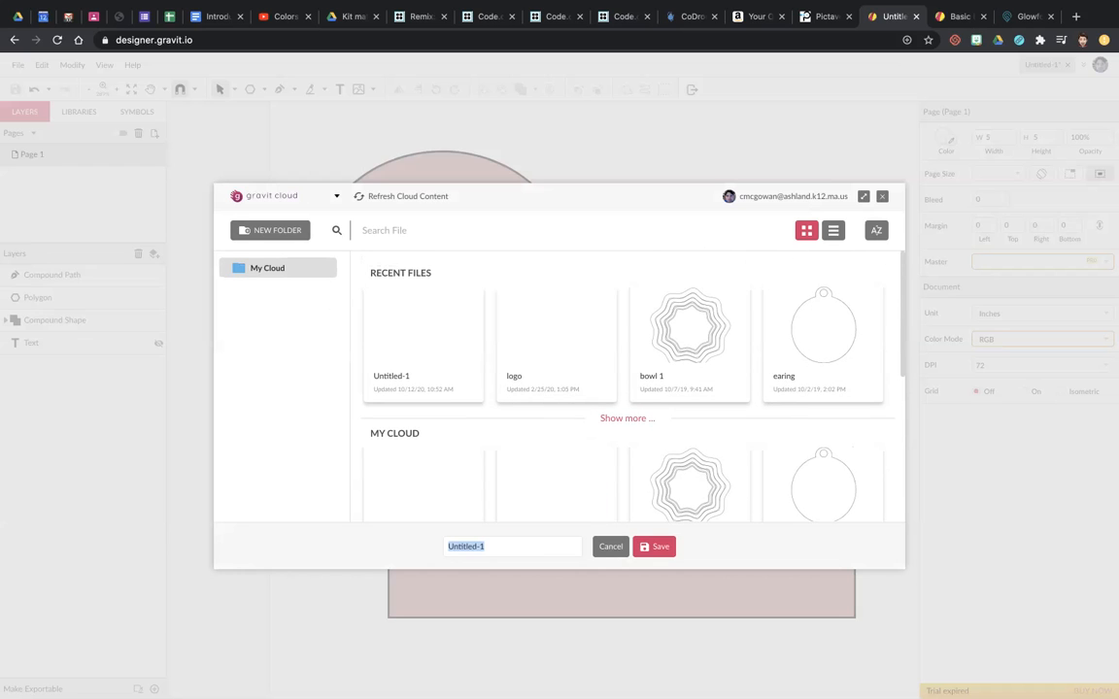
click(267, 268)
click(486, 547)
key(super+a)
text(test1)
key(Return)
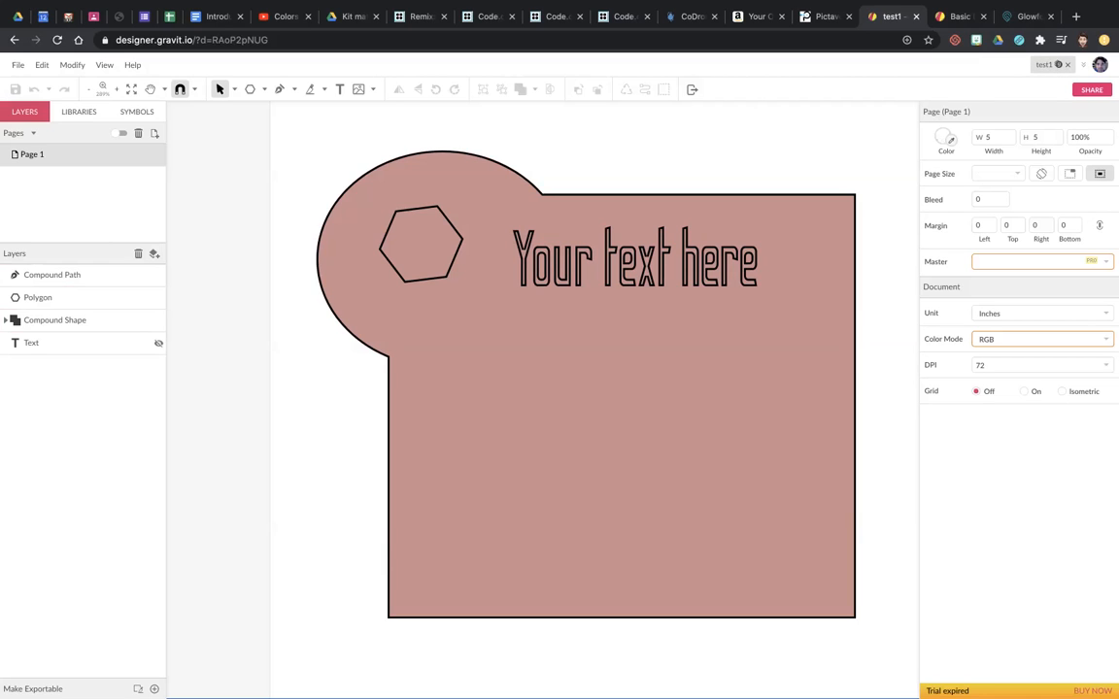
Step: Export the design as a Scalable Vector Graphics (.svg) file
click(18, 64)
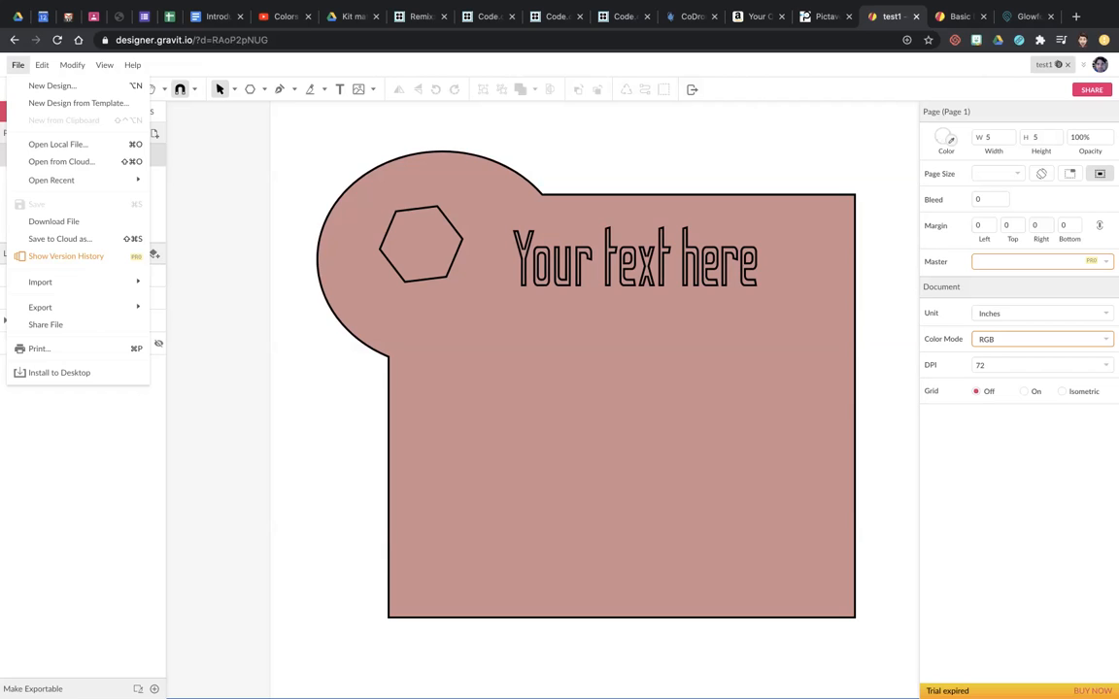
mouse_move(40, 307)
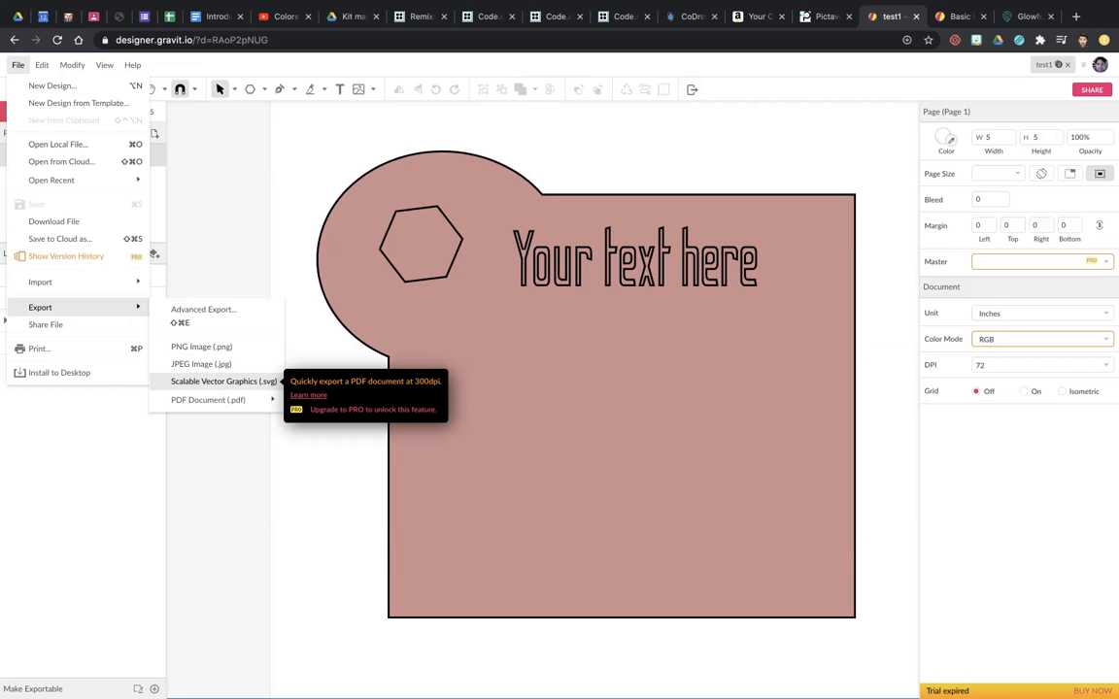
click(223, 382)
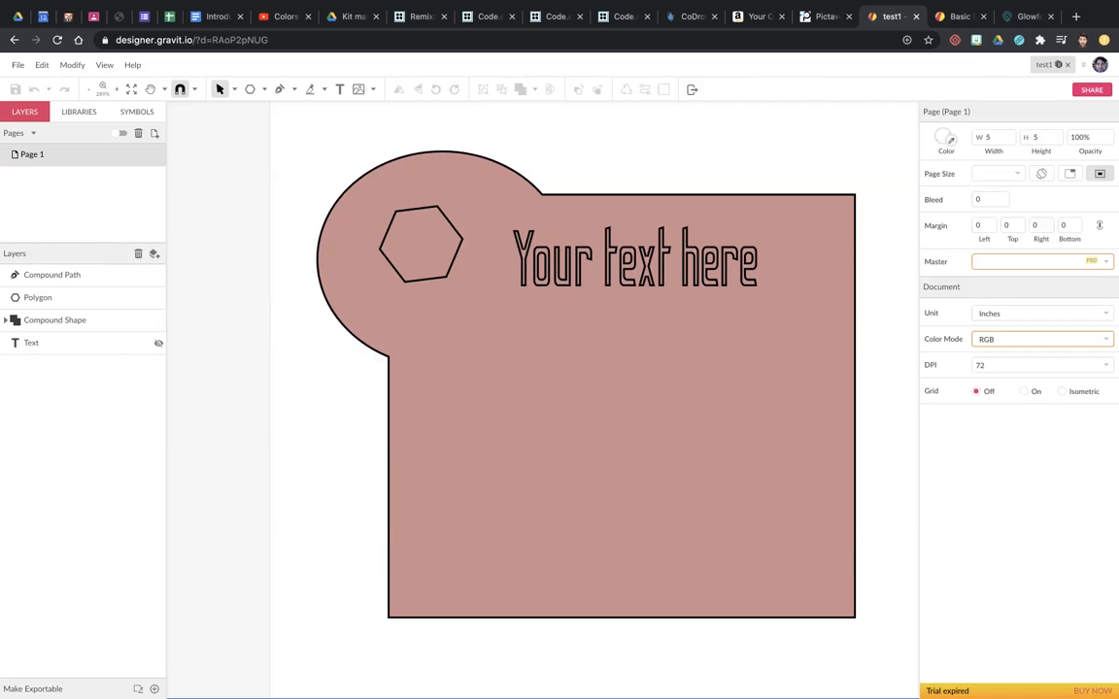